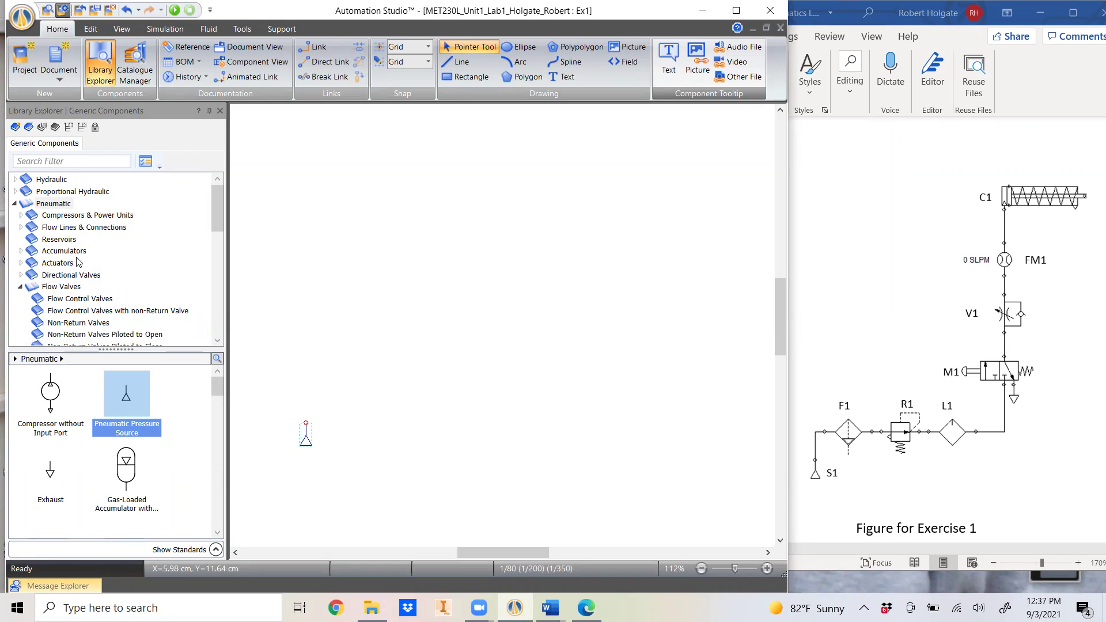
Step: Place a Single-Acting Cylinder with Spring Return high in the drawing and a Variable Non-Return Throttle Valve below its port
{"action": "scroll", "coordinate": [104, 436], "scroll_direction": "up", "scroll_amount": 2}
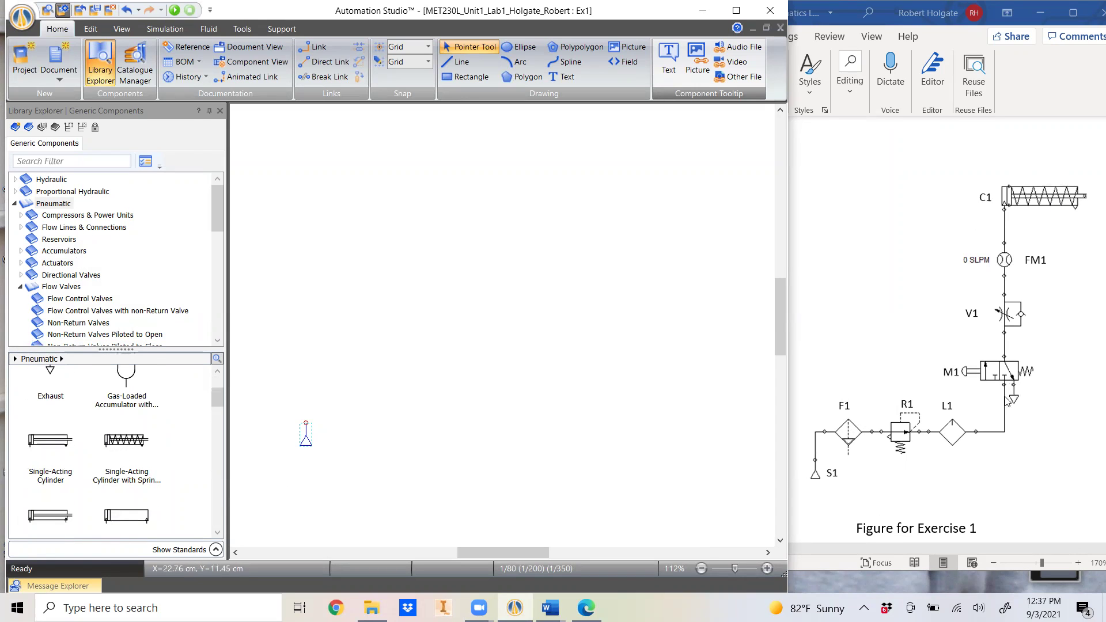
{"action": "left_click_drag", "start_coordinate": [117, 444], "coordinate": [579, 182]}
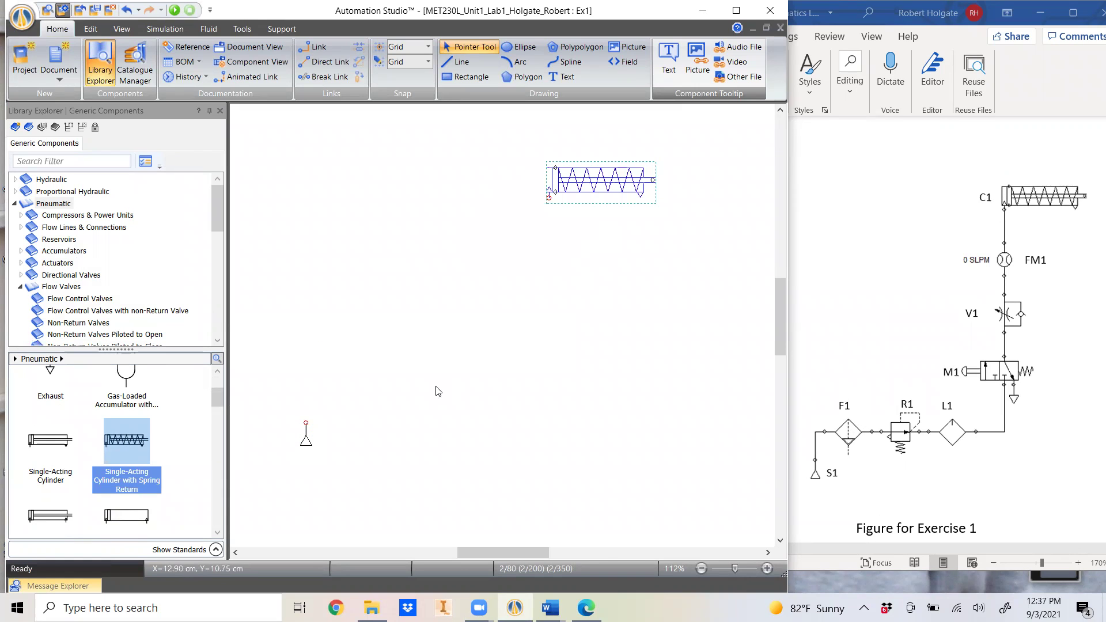
{"action": "scroll", "coordinate": [70, 426], "scroll_direction": "down", "scroll_amount": 1}
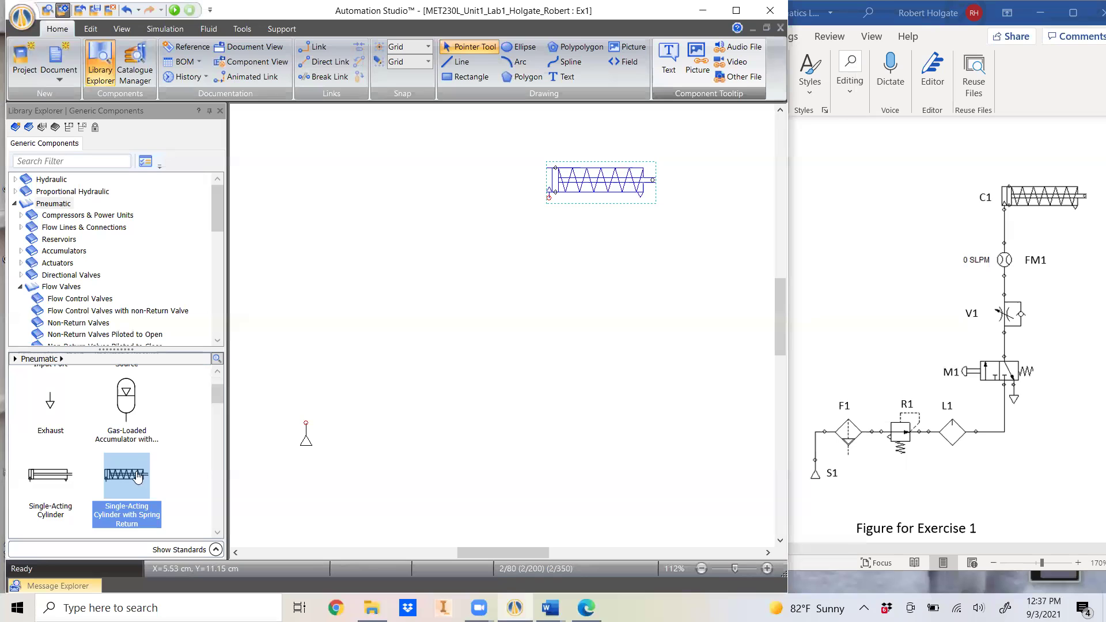
{"action": "scroll", "coordinate": [86, 437], "scroll_direction": "down", "scroll_amount": 2}
{"action": "scroll", "coordinate": [86, 436], "scroll_direction": "down", "scroll_amount": 2}
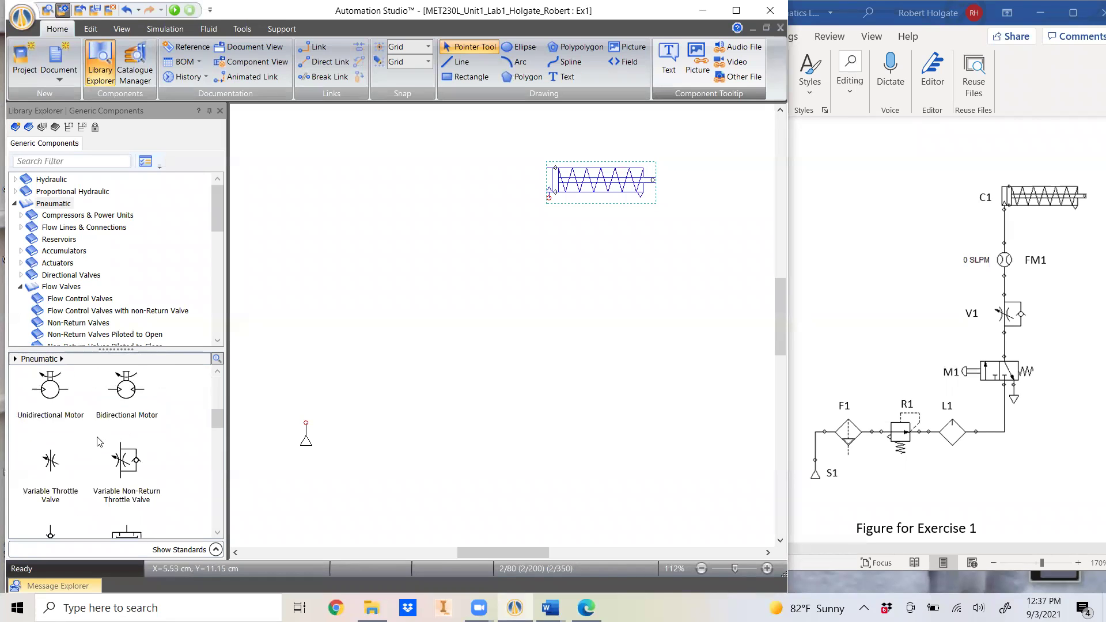
{"action": "scroll", "coordinate": [116, 438], "scroll_direction": "down", "scroll_amount": 1}
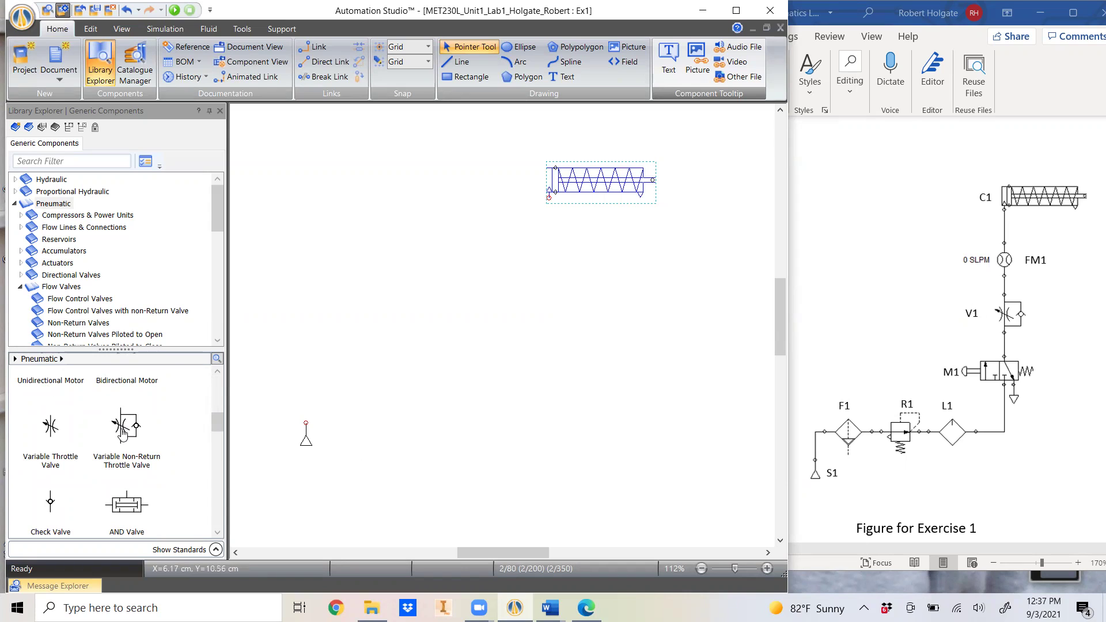
{"action": "mouse_move", "coordinate": [126, 435]}
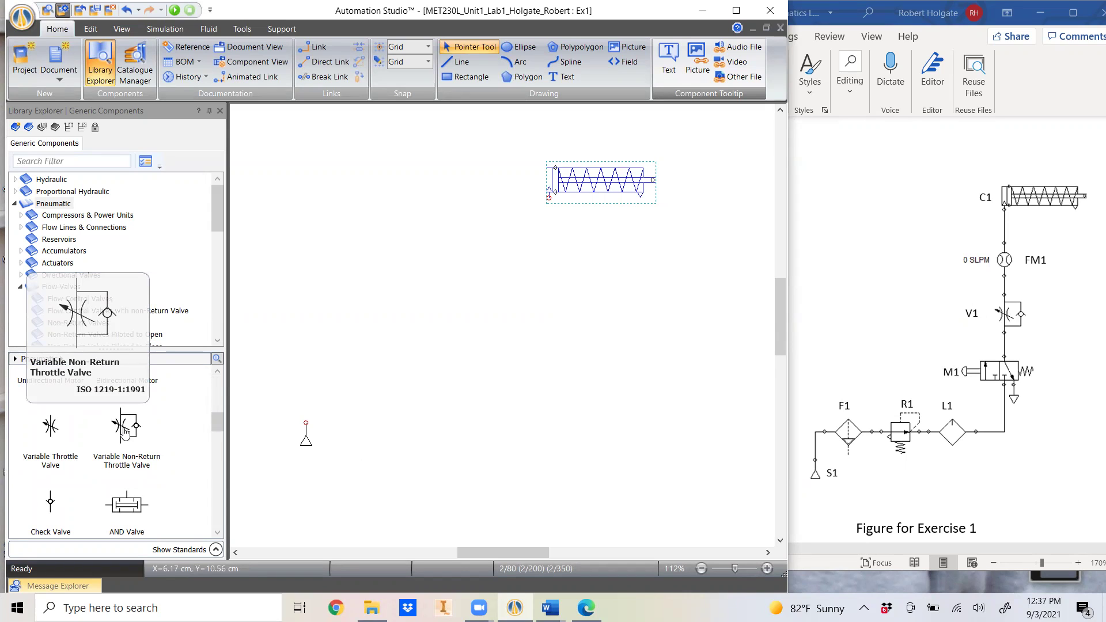
{"action": "left_click_drag", "start_coordinate": [125, 434], "coordinate": [548, 306]}
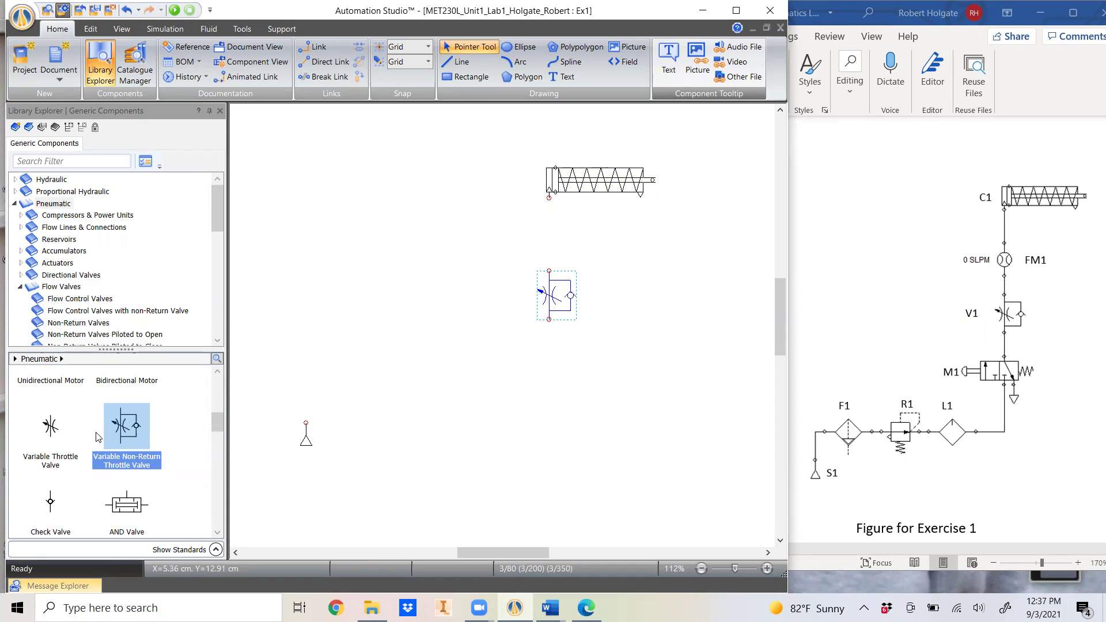
Step: Add a Pressure Regulator beside the pressure source and a push-button 3/2-Way NO valve below the throttle valve
{"action": "scroll", "coordinate": [81, 446], "scroll_direction": "down", "scroll_amount": 3}
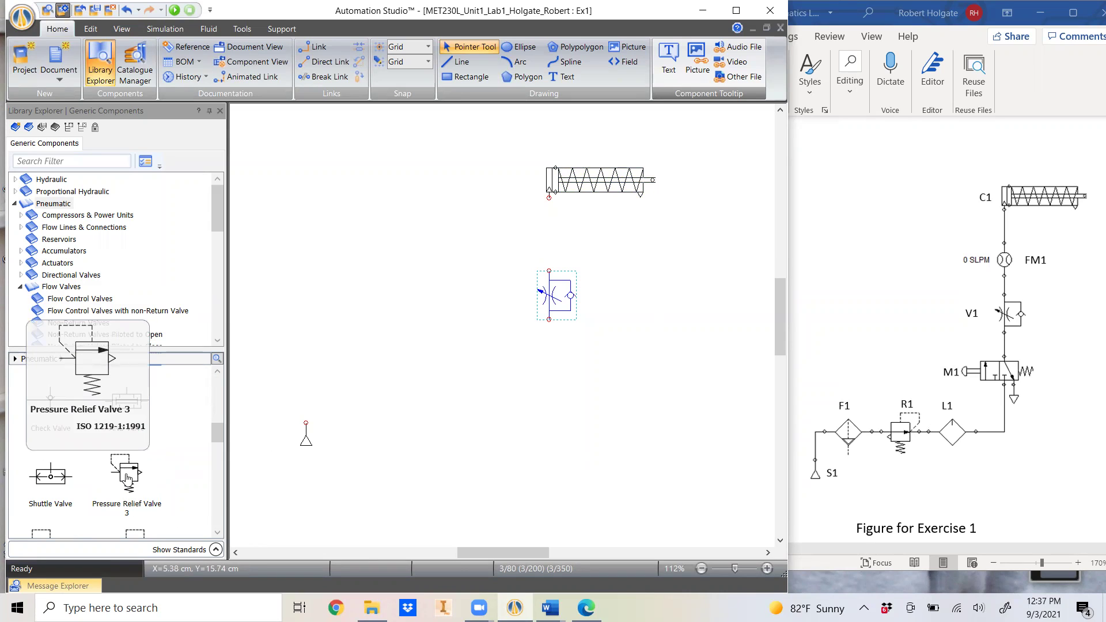
{"action": "scroll", "coordinate": [86, 455], "scroll_direction": "down", "scroll_amount": 1}
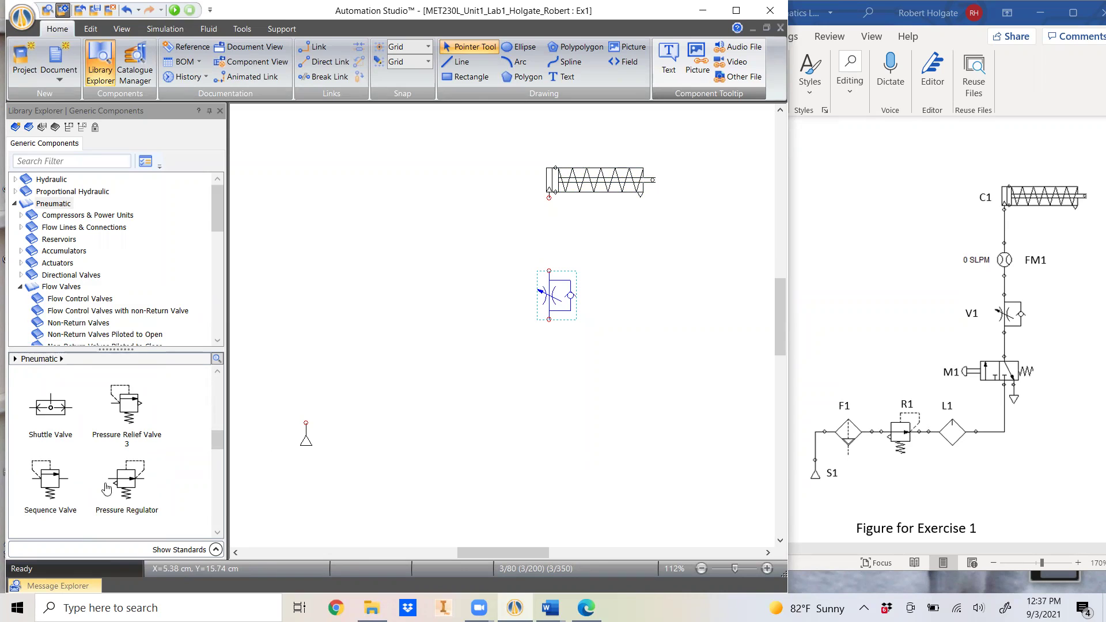
{"action": "left_click_drag", "start_coordinate": [125, 486], "coordinate": [399, 377]}
{"action": "scroll", "coordinate": [89, 457], "scroll_direction": "down", "scroll_amount": 3}
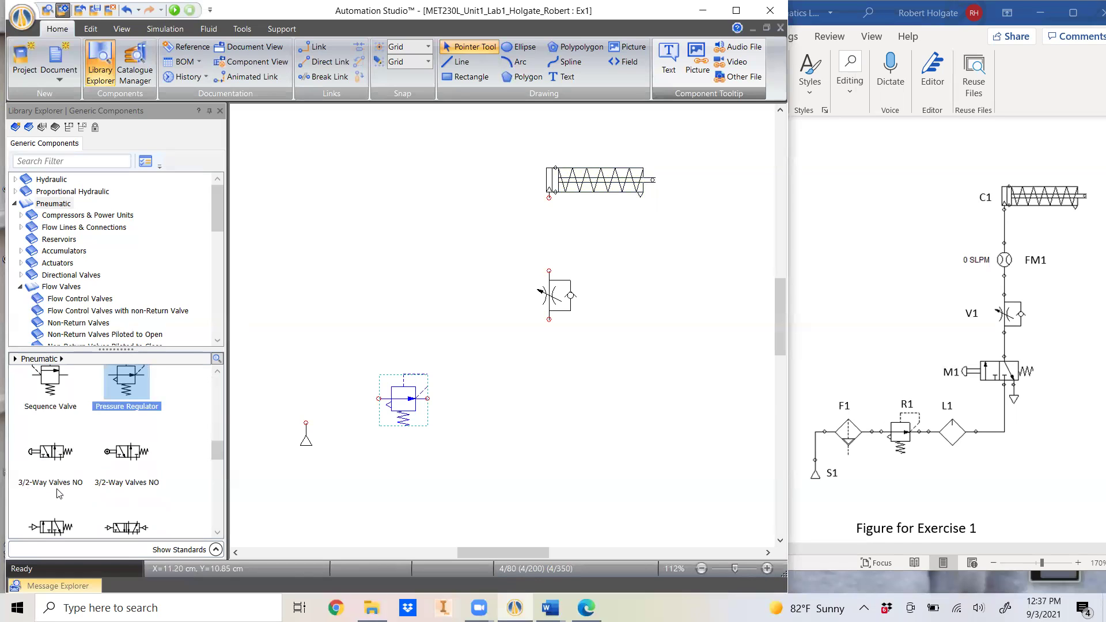
{"action": "left_click_drag", "start_coordinate": [60, 460], "coordinate": [551, 418]}
Step: Place a Flowmeter between the cylinder and the throttle valve
{"action": "scroll", "coordinate": [81, 463], "scroll_direction": "down", "scroll_amount": 3}
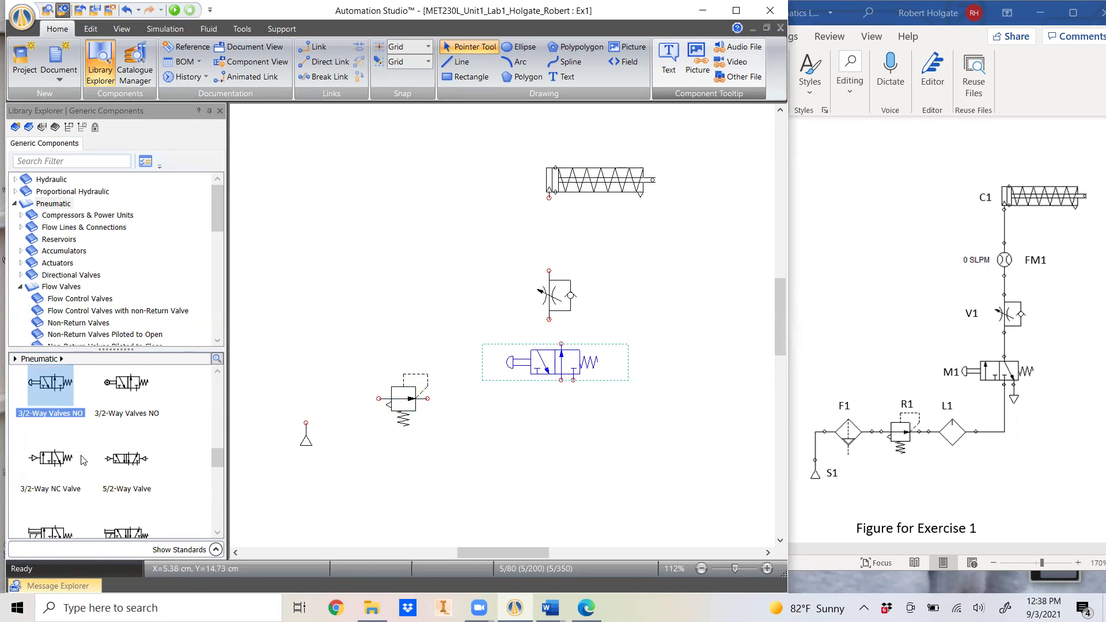
{"action": "scroll", "coordinate": [86, 464], "scroll_direction": "down", "scroll_amount": 4}
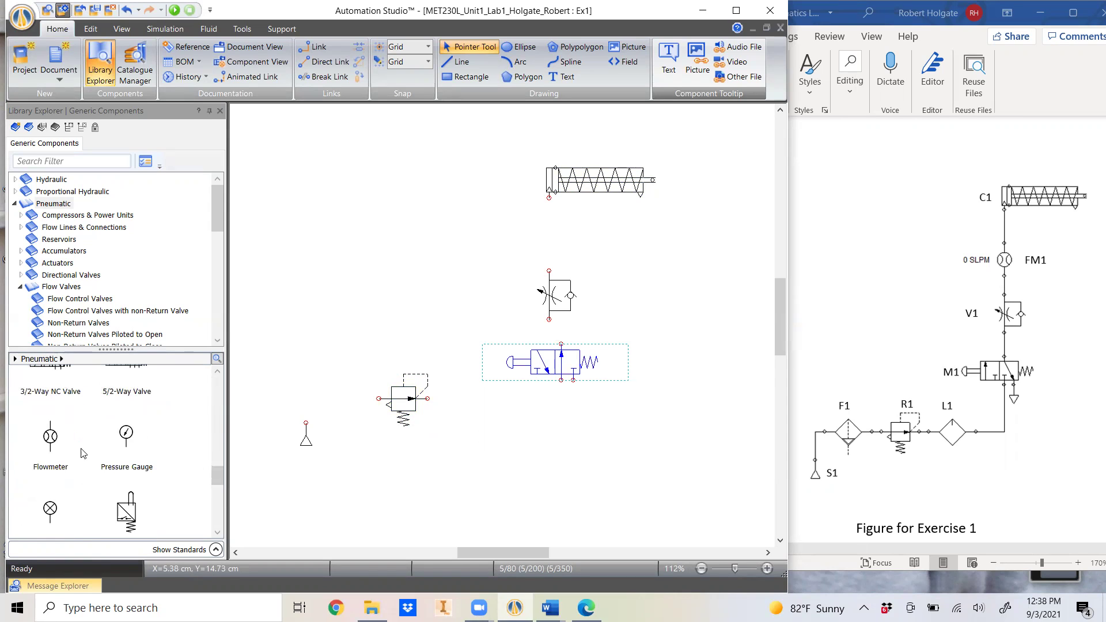
{"action": "left_click_drag", "start_coordinate": [49, 441], "coordinate": [553, 220]}
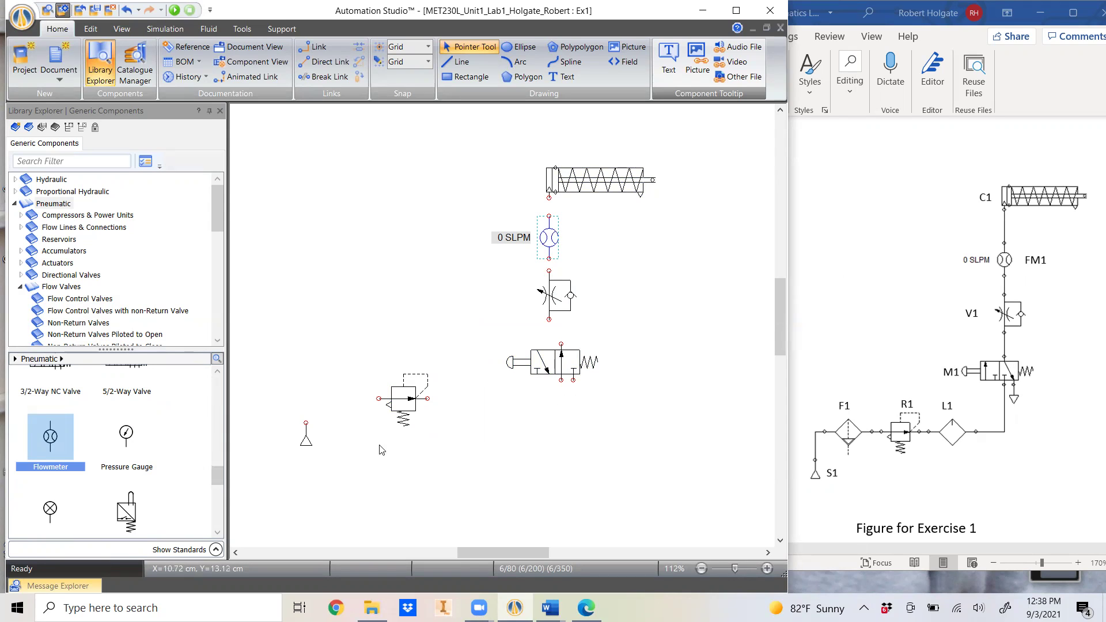
Step: Place an Exhaust just below the exhaust port of the 3/2-way valve
{"action": "scroll", "coordinate": [118, 452], "scroll_direction": "up", "scroll_amount": 5}
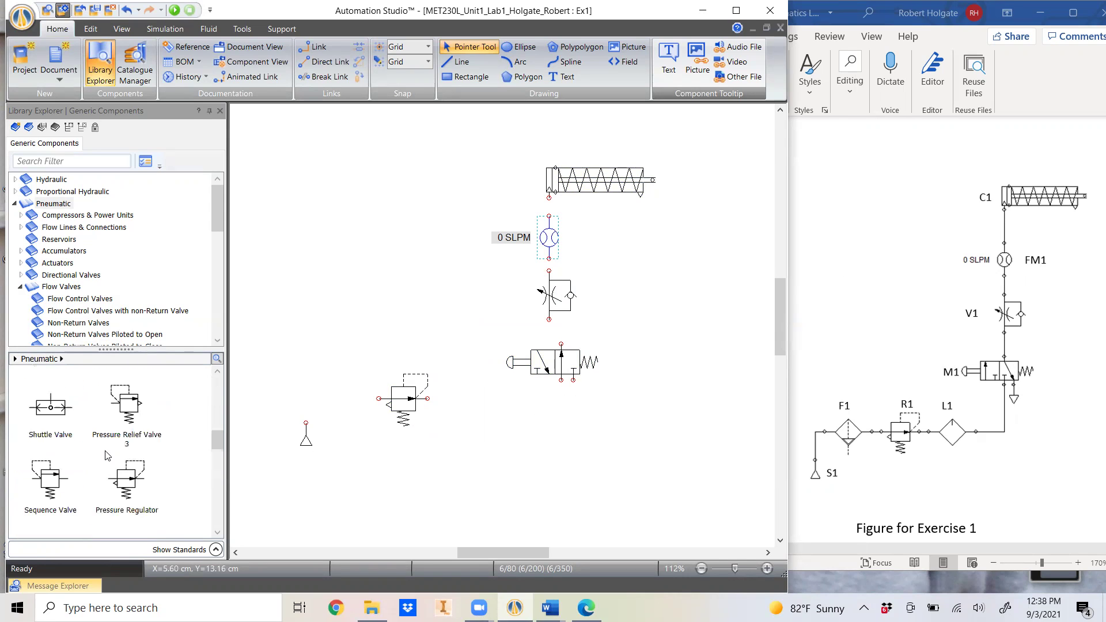
{"action": "scroll", "coordinate": [105, 455], "scroll_direction": "up", "scroll_amount": 2}
{"action": "scroll", "coordinate": [98, 456], "scroll_direction": "up", "scroll_amount": 4}
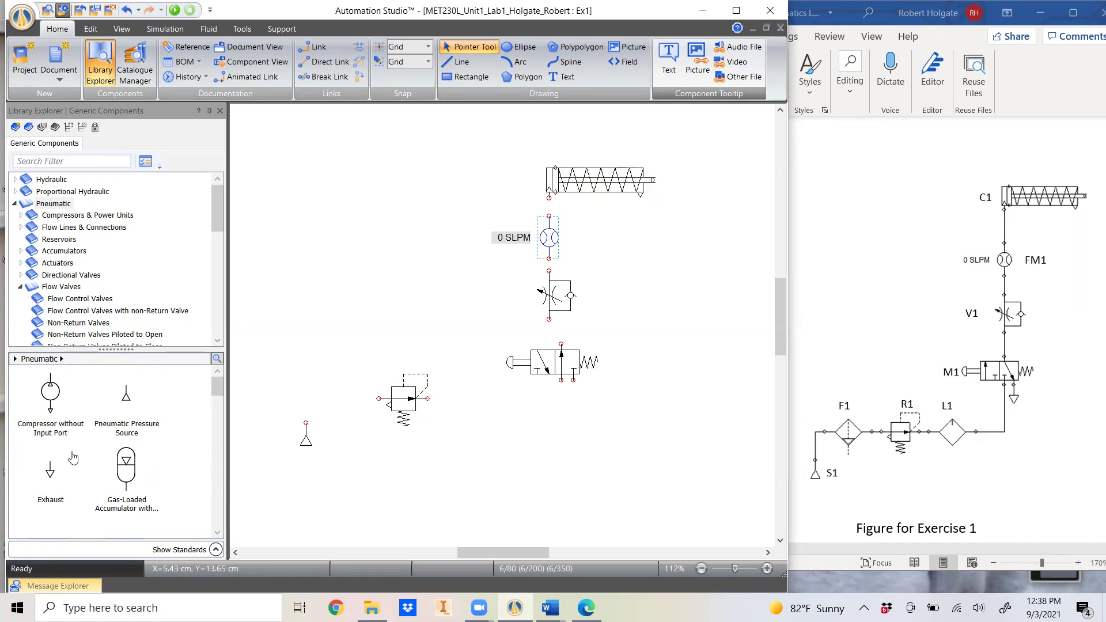
{"action": "left_click", "coordinate": [50, 472]}
{"action": "left_click_drag", "start_coordinate": [555, 422], "coordinate": [573, 405]}
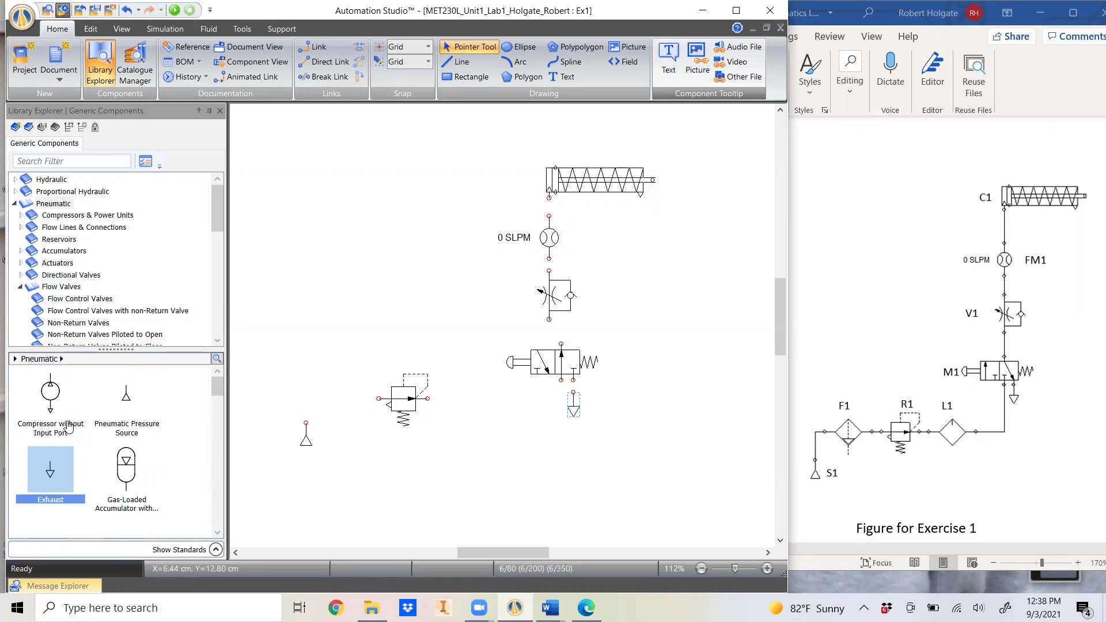
Step: Place an automatic Filter and Separator at the regulator's inlet and a Lubricator at its outlet
{"action": "scroll", "coordinate": [82, 429], "scroll_direction": "down", "scroll_amount": 5}
{"action": "scroll", "coordinate": [82, 429], "scroll_direction": "down", "scroll_amount": 8}
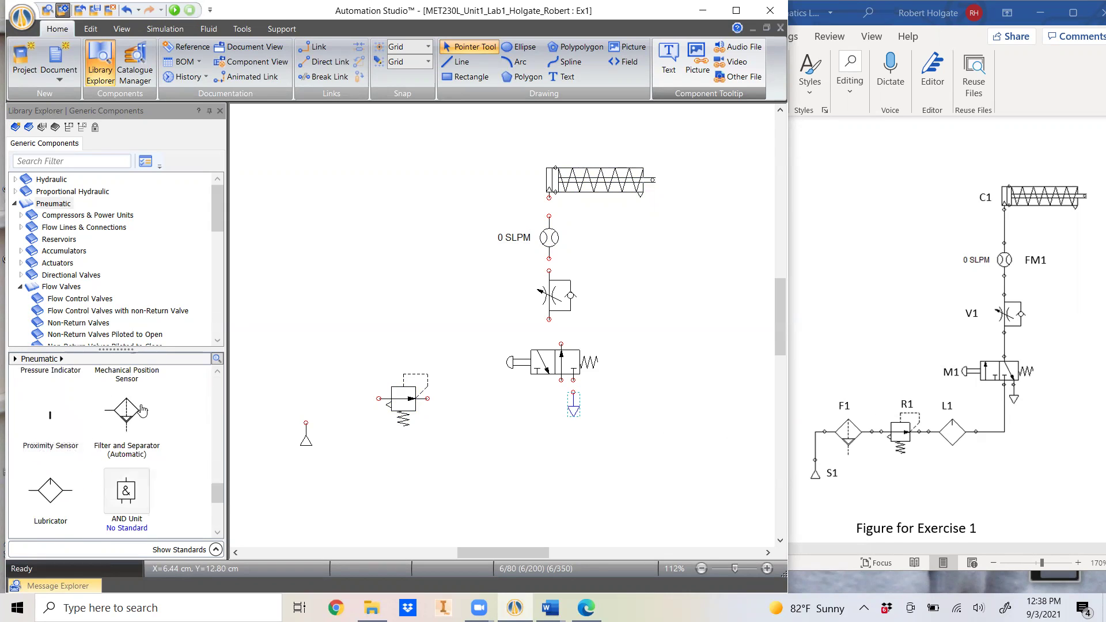
{"action": "left_click_drag", "start_coordinate": [130, 418], "coordinate": [351, 386]}
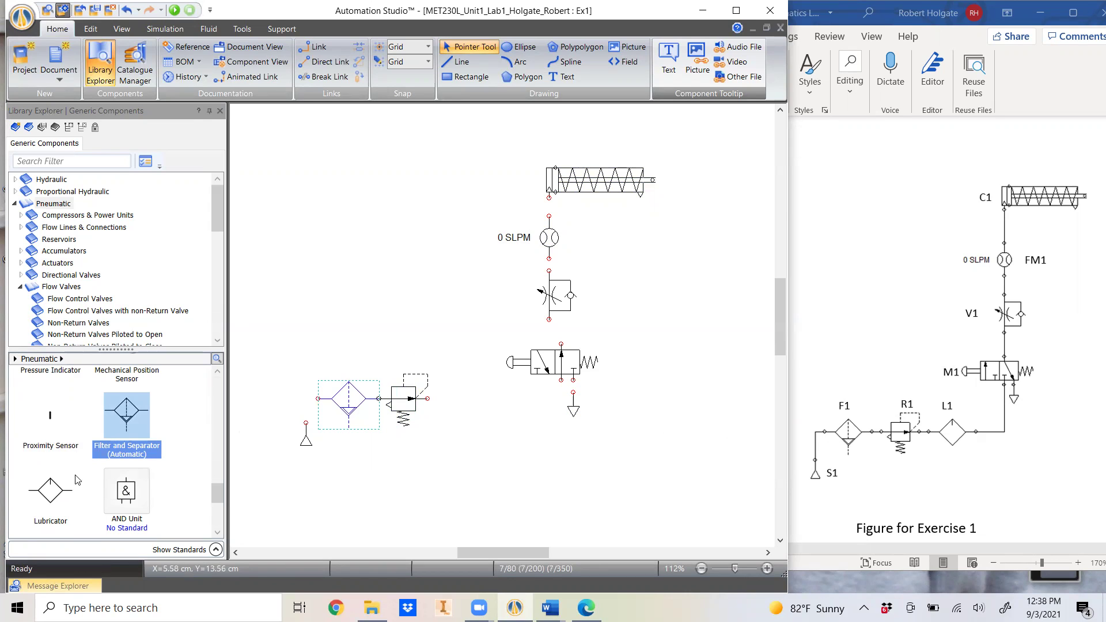
{"action": "left_click_drag", "start_coordinate": [53, 499], "coordinate": [463, 398]}
Step: Connect the pressure source to the filter inlet, and the exhaust and lubricator outlet to the lower ports of the 3/2-way valve
{"action": "left_click_drag", "start_coordinate": [304, 340], "coordinate": [416, 429]}
{"action": "left_click_drag", "start_coordinate": [350, 404], "coordinate": [324, 435]}
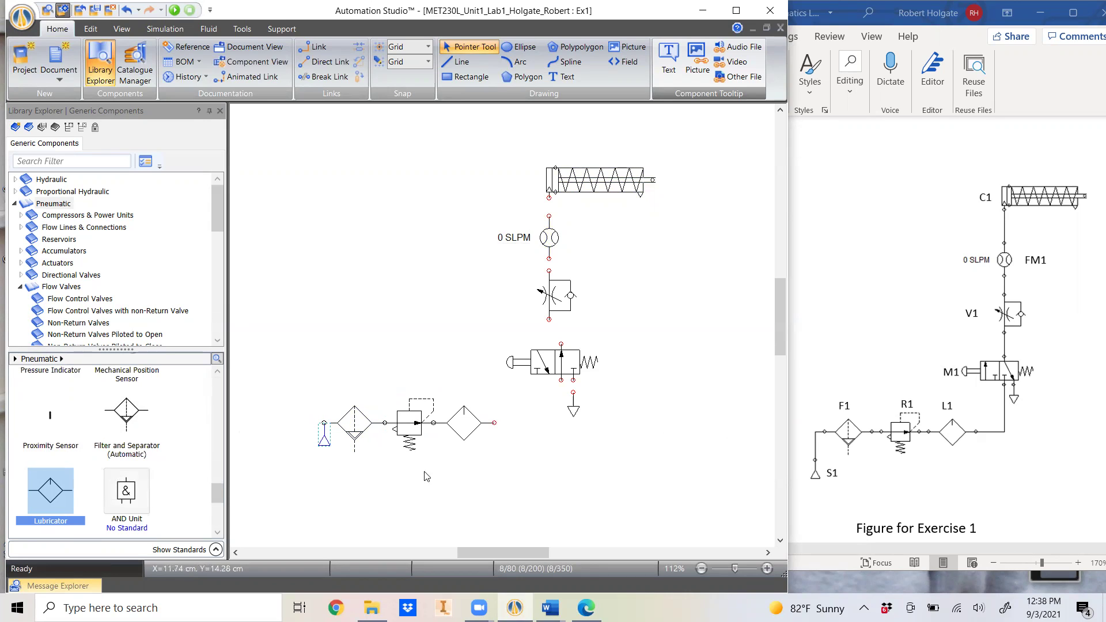
{"action": "left_click_drag", "start_coordinate": [573, 410], "coordinate": [573, 397]}
{"action": "left_click", "coordinate": [561, 381]}
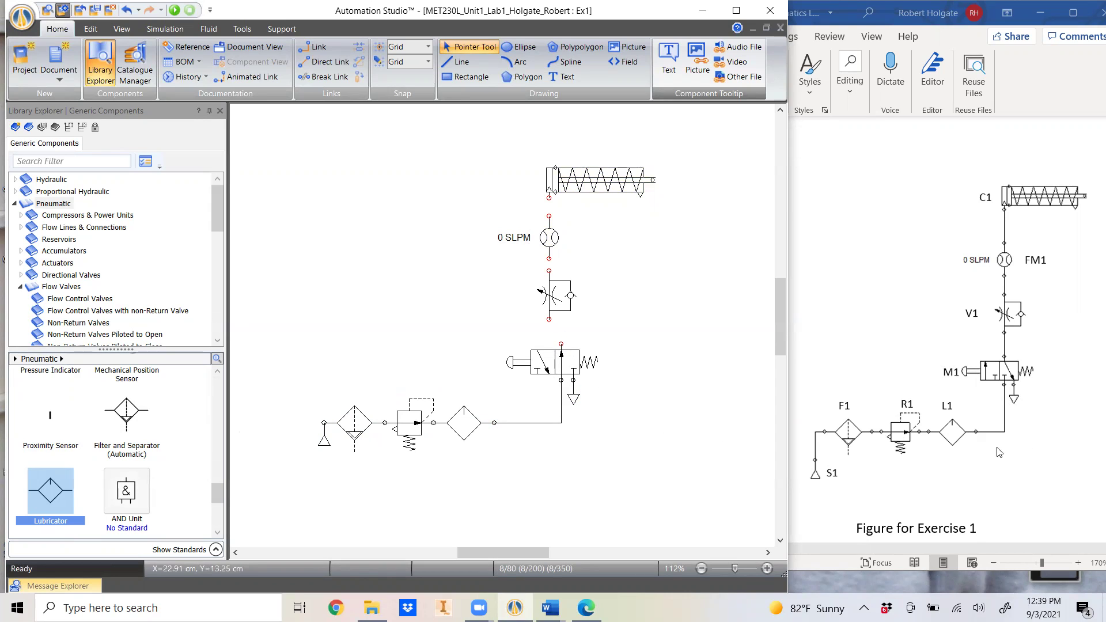
Step: Connect the throttle valve, flowmeter and cylinder in a vertical line above the output port of the 3/2-way valve
{"action": "left_click_drag", "start_coordinate": [558, 303], "coordinate": [571, 328]}
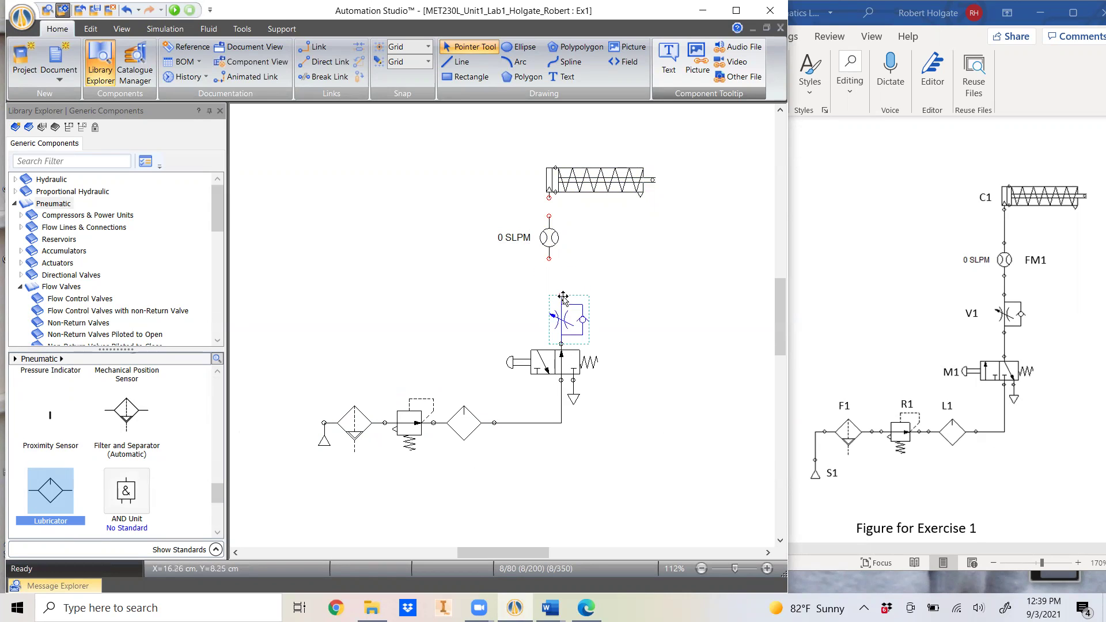
{"action": "left_click_drag", "start_coordinate": [550, 243], "coordinate": [563, 281]}
{"action": "left_click_drag", "start_coordinate": [565, 193], "coordinate": [586, 205]}
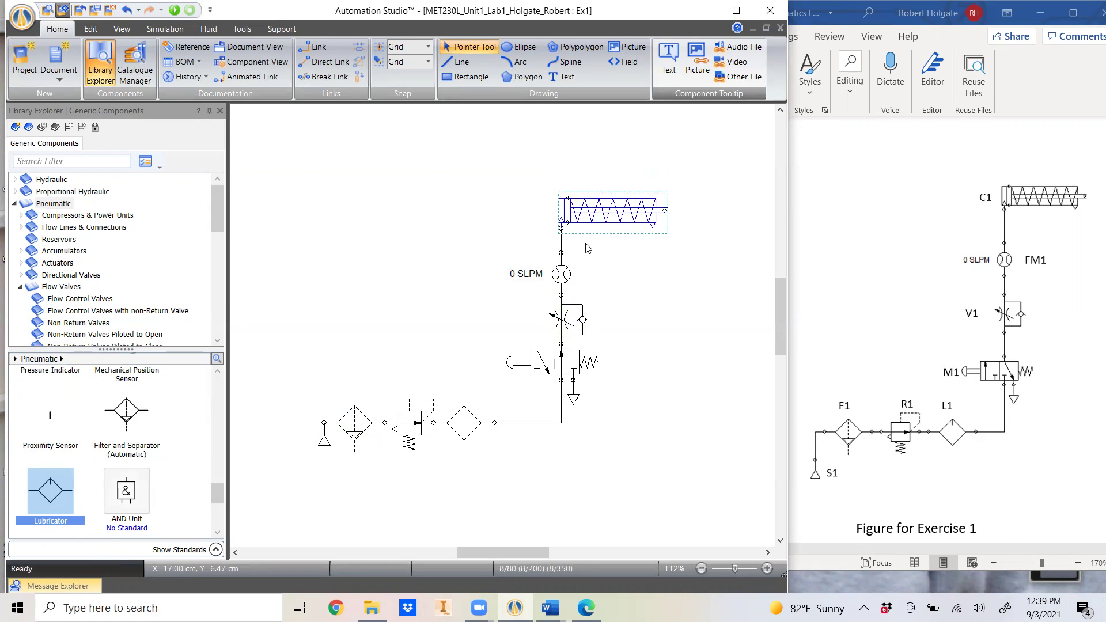
{"action": "left_click", "coordinate": [654, 326]}
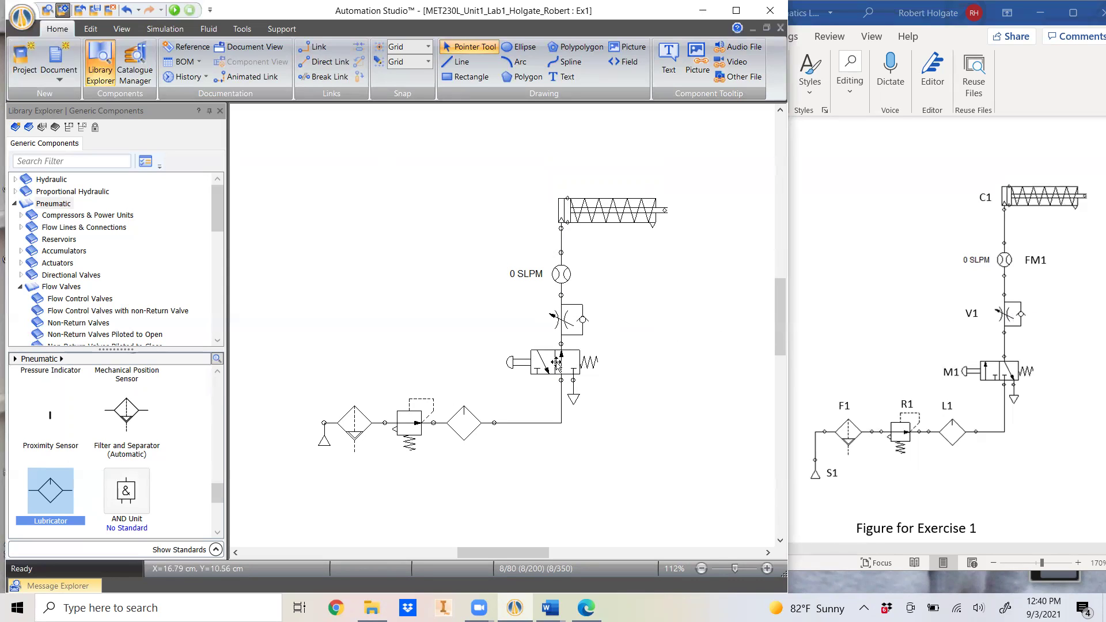
Step: Run the circuit simulation to check the cylinder's behaviour, and stop it
{"action": "left_click", "coordinate": [174, 10]}
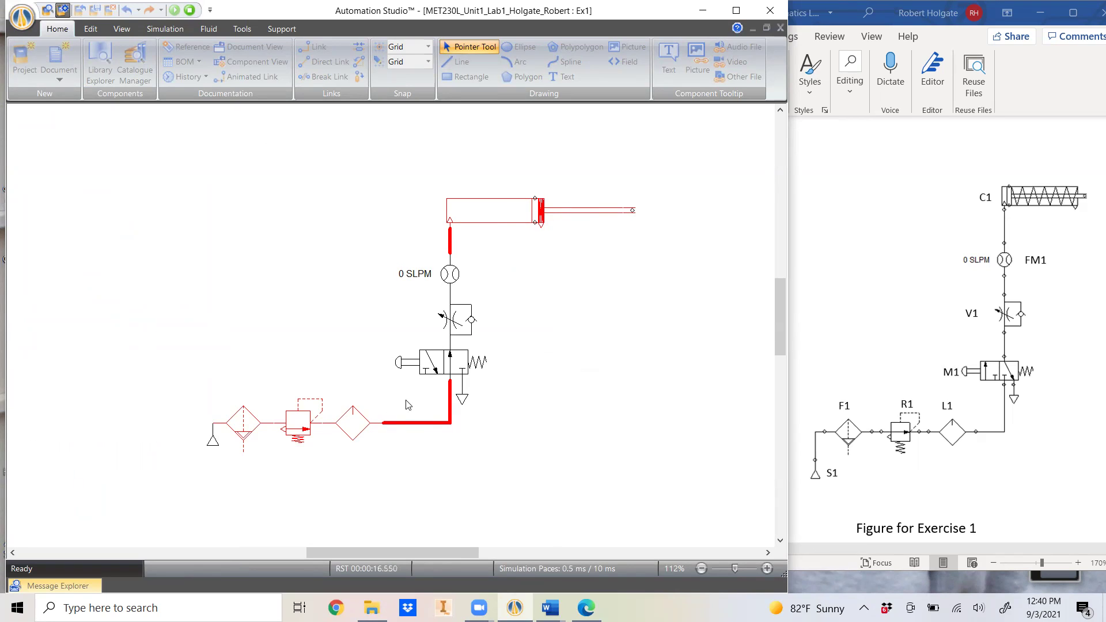
{"action": "left_click", "coordinate": [189, 10]}
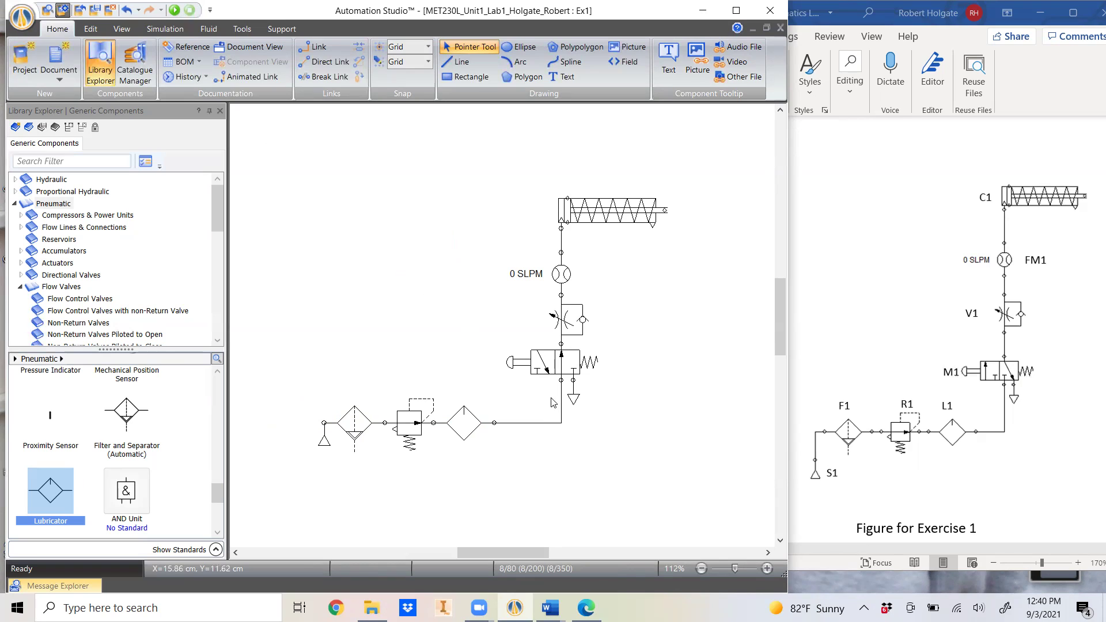
Step: In the directional valve's technical specifications, set the push-button-side position to the straight upward flow spool with port 3 blocked
{"action": "double_click", "coordinate": [554, 363]}
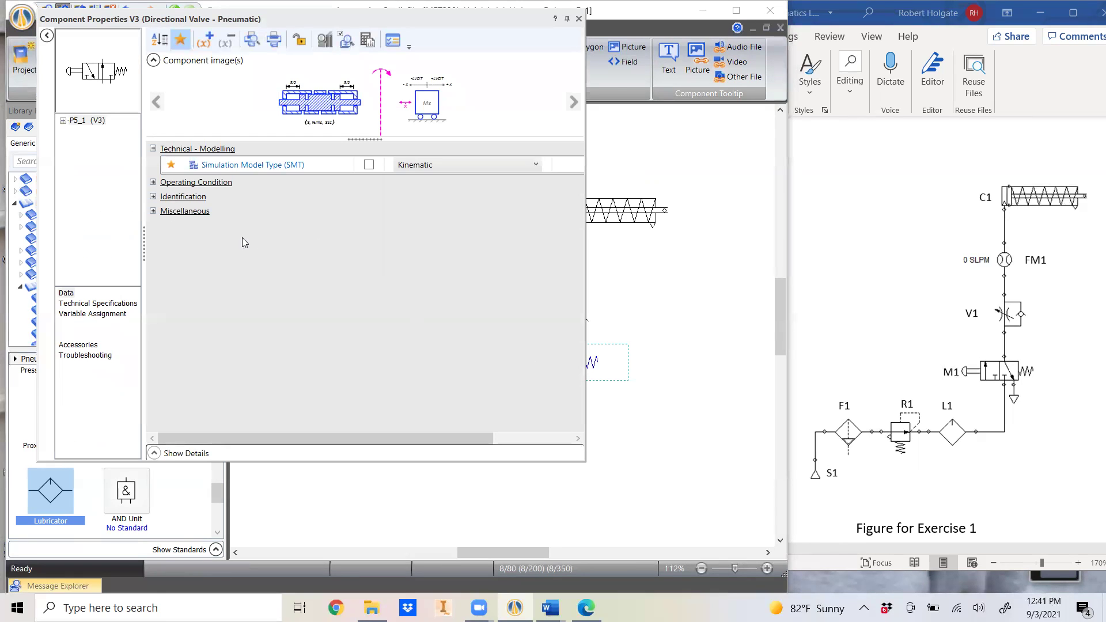
{"action": "left_click", "coordinate": [79, 303]}
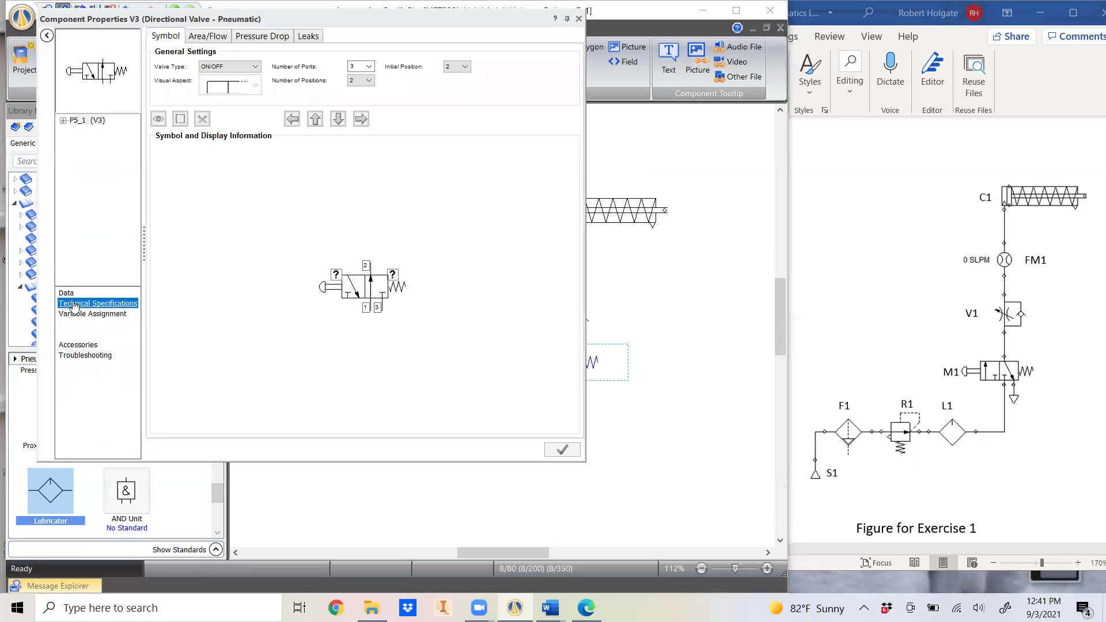
{"action": "left_click", "coordinate": [371, 291]}
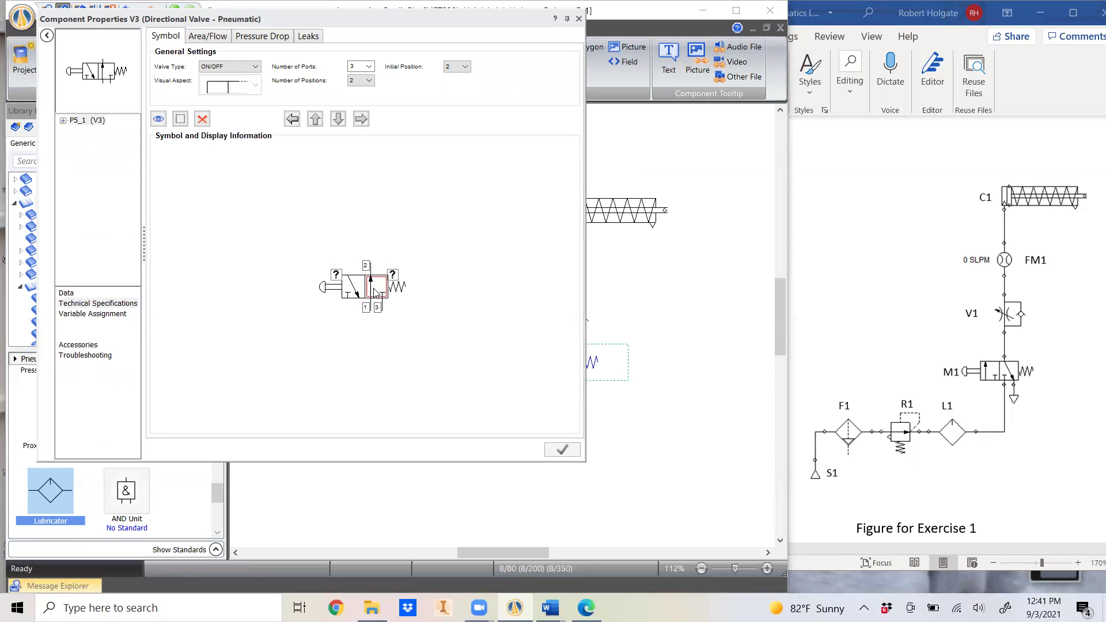
{"action": "left_click", "coordinate": [356, 292]}
{"action": "double_click", "coordinate": [354, 292]}
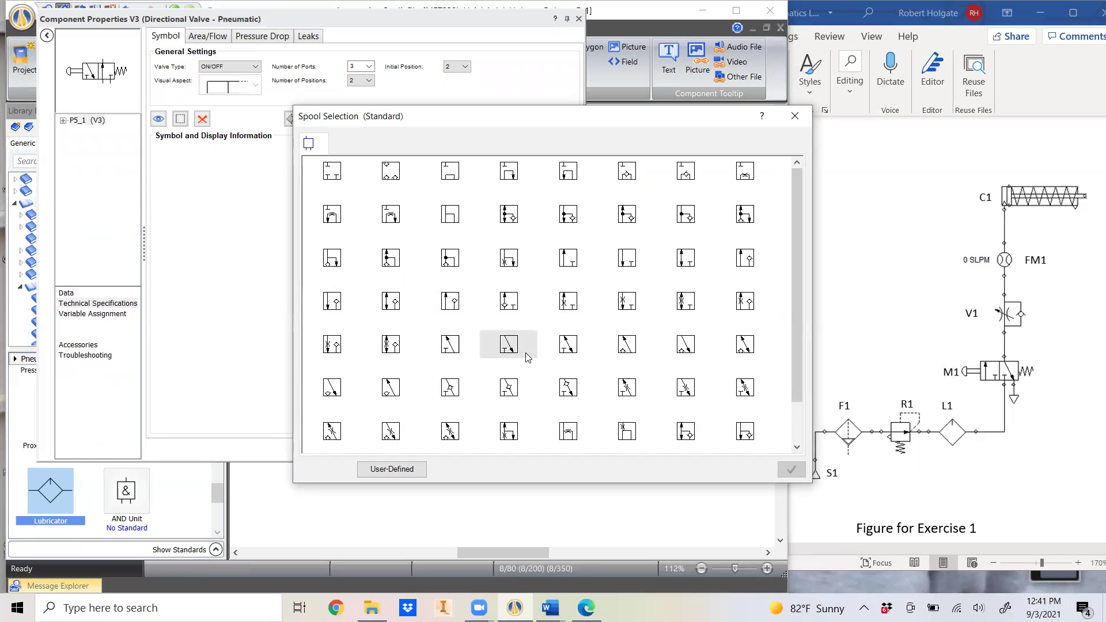
{"action": "left_click", "coordinate": [568, 260]}
{"action": "left_click", "coordinate": [791, 469]}
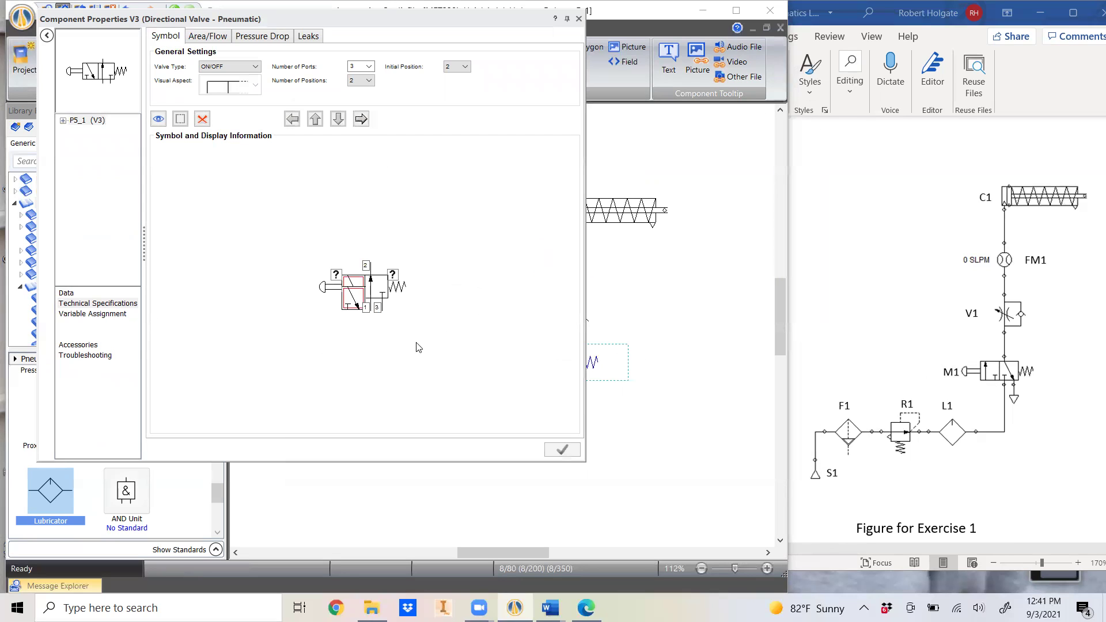
Step: Set the spring-side position to the diagonal spool from port 2 to port 3 with port 1 blocked, and apply the valve changes
{"action": "left_click", "coordinate": [375, 292]}
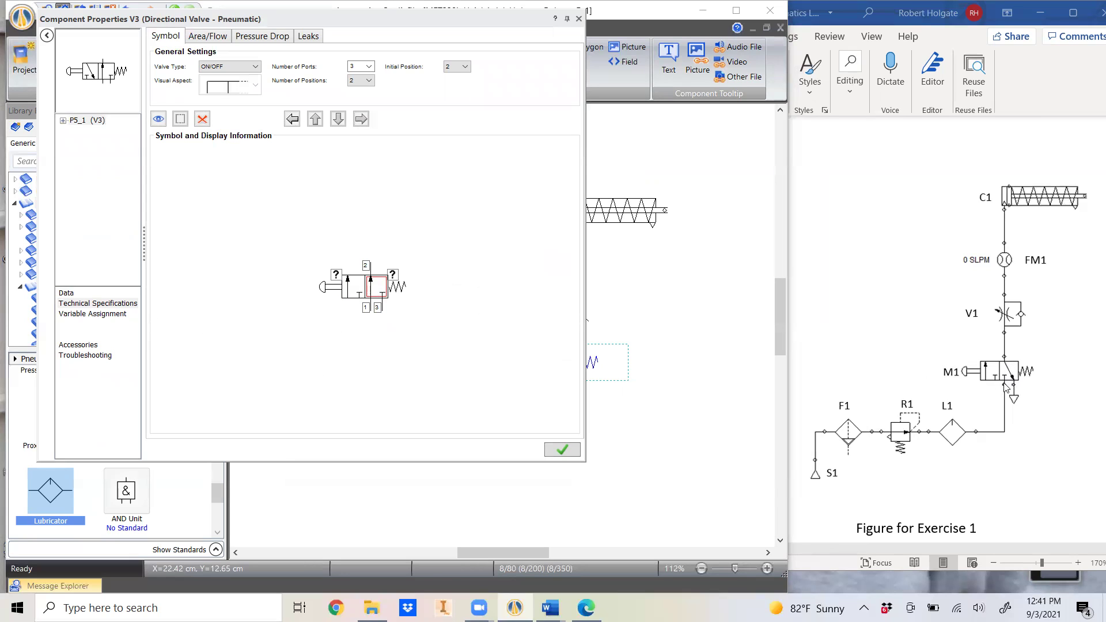
{"action": "double_click", "coordinate": [377, 292]}
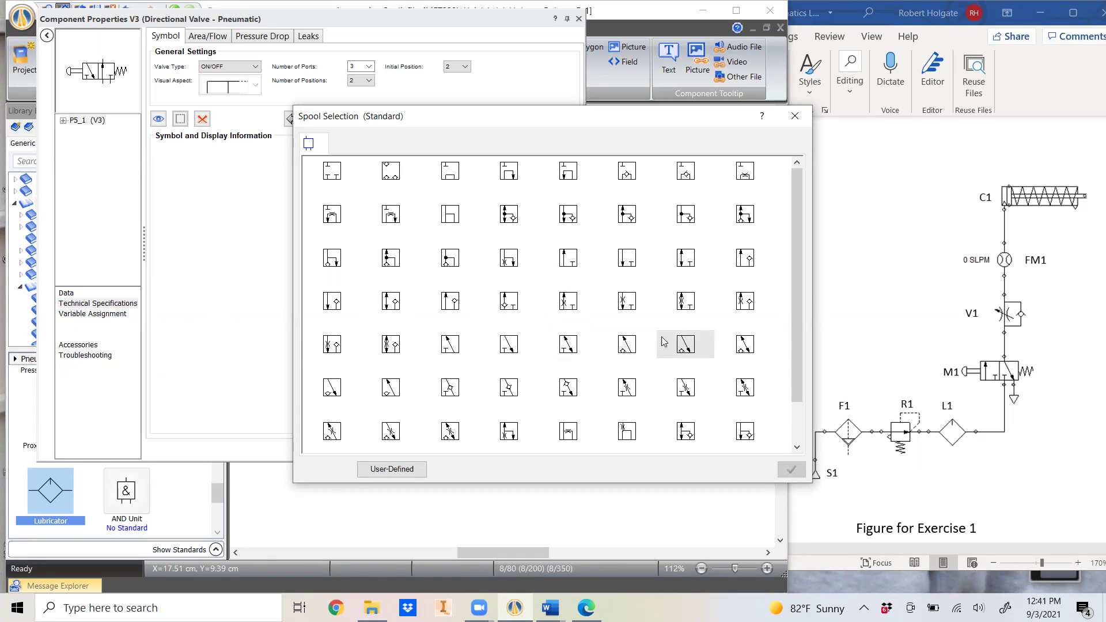
{"action": "left_click", "coordinate": [507, 345]}
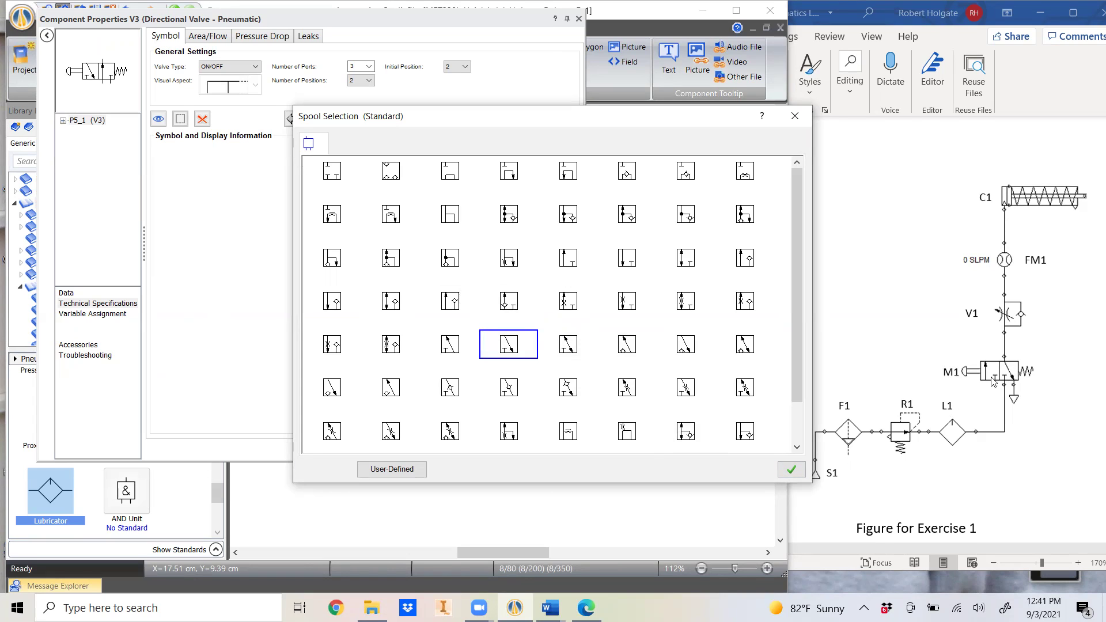
{"action": "left_click", "coordinate": [791, 469]}
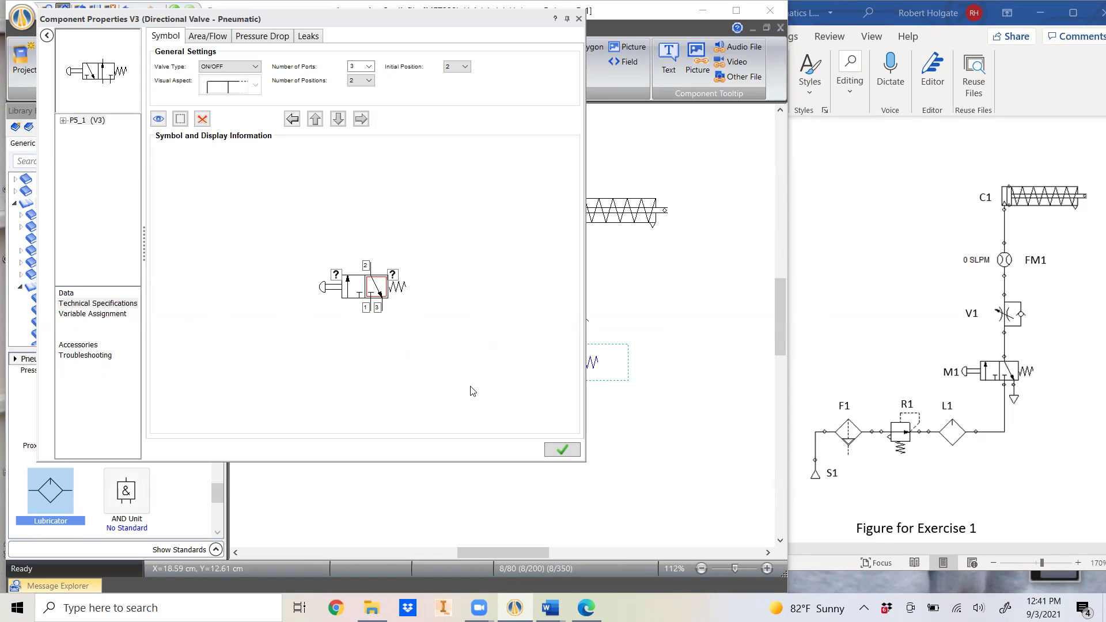
{"action": "left_click", "coordinate": [578, 454]}
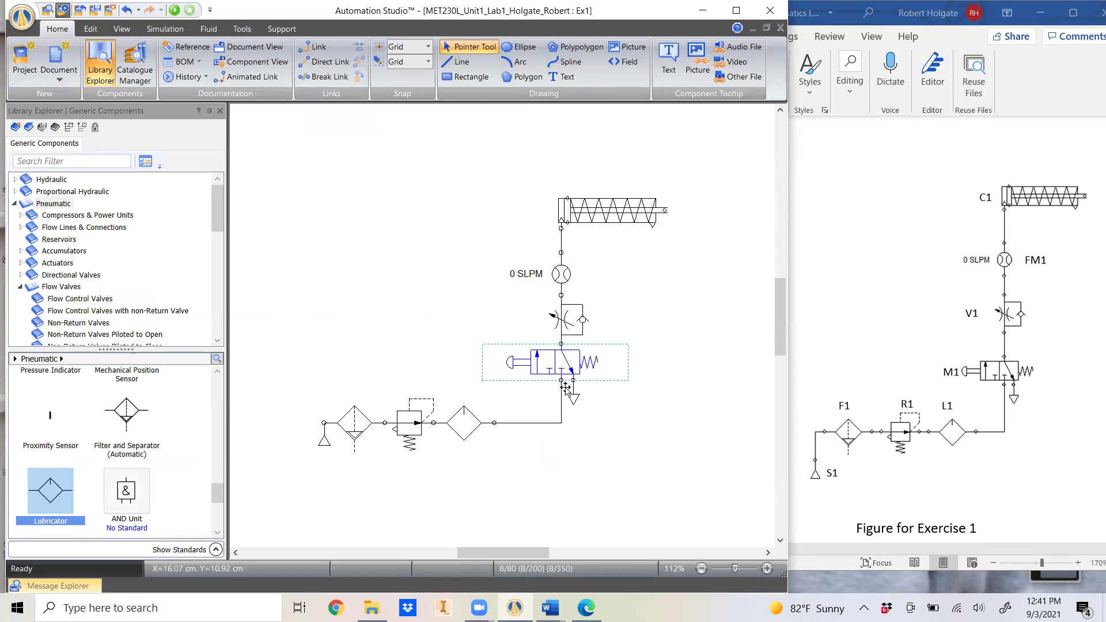
Step: Start the circuit simulation and repeatedly actuate the 3/2-way valve's push button to check the cylinder's extension and spring return
{"action": "left_click", "coordinate": [174, 10]}
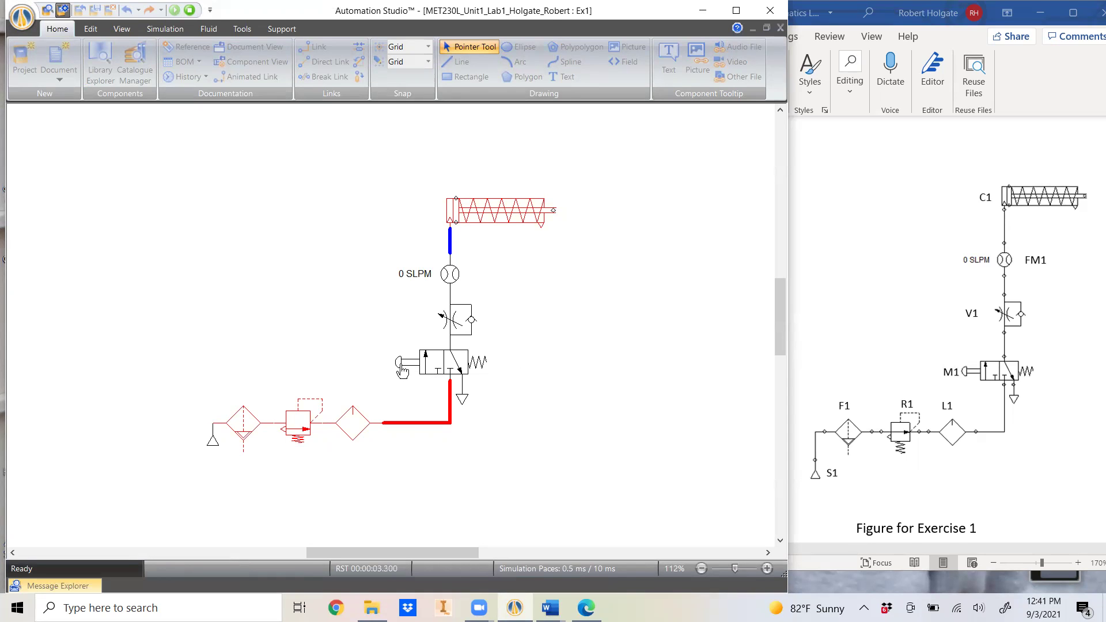
{"action": "left_click", "coordinate": [402, 369]}
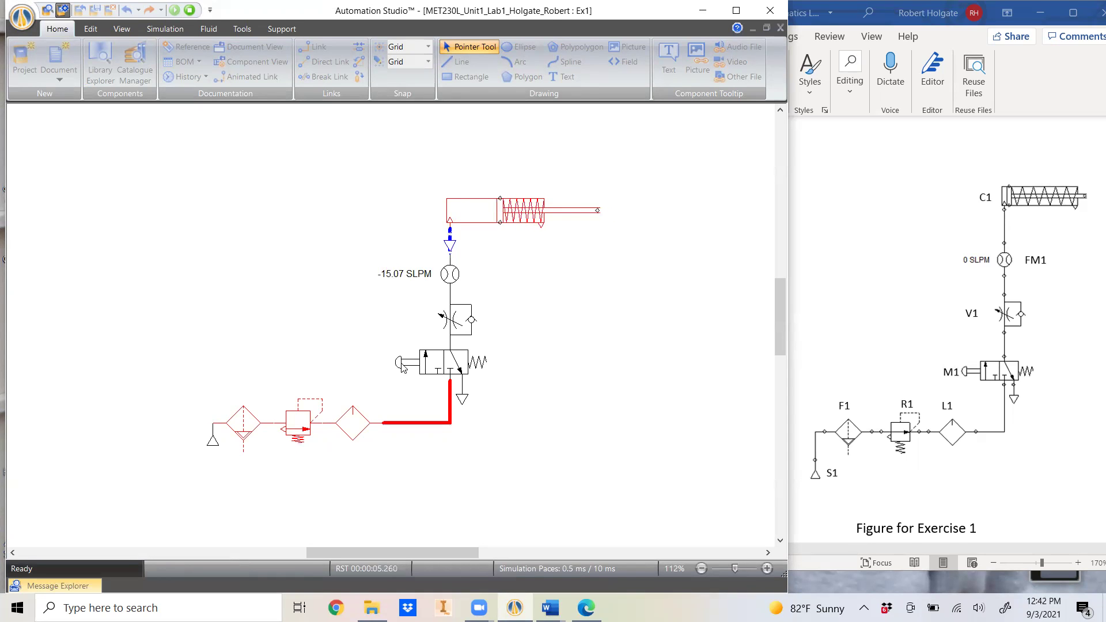
{"action": "left_click", "coordinate": [402, 369]}
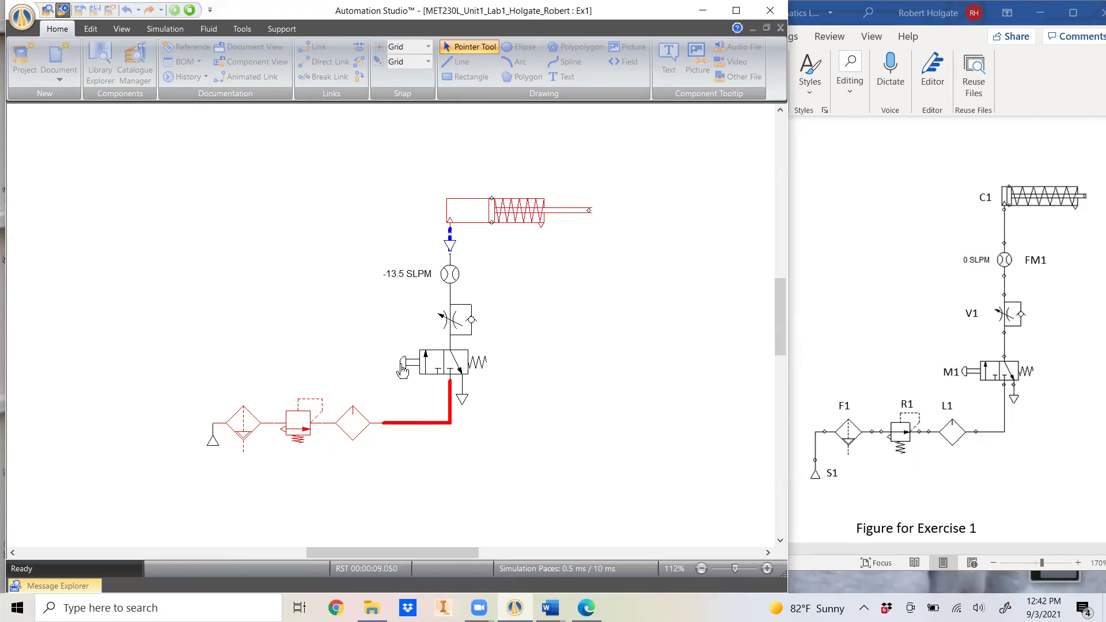
{"action": "left_click", "coordinate": [402, 368]}
{"action": "left_click", "coordinate": [402, 368]}
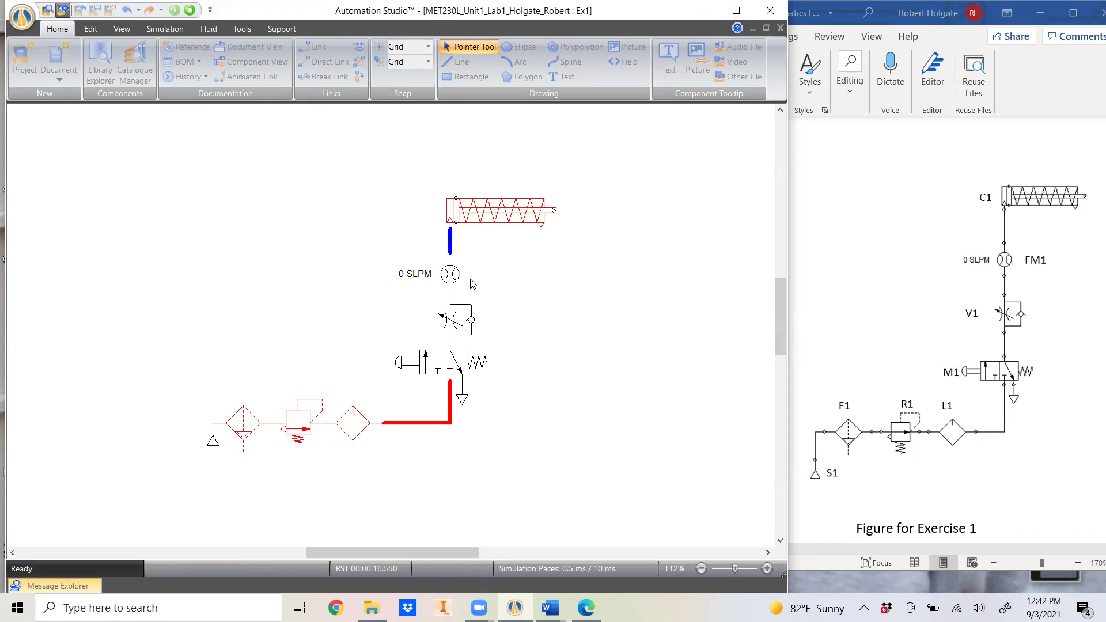
Step: Set the throttle valve's internal diameter to 8.86 mm during the simulation and actuate the push button to test the cylinder
{"action": "left_click", "coordinate": [450, 319]}
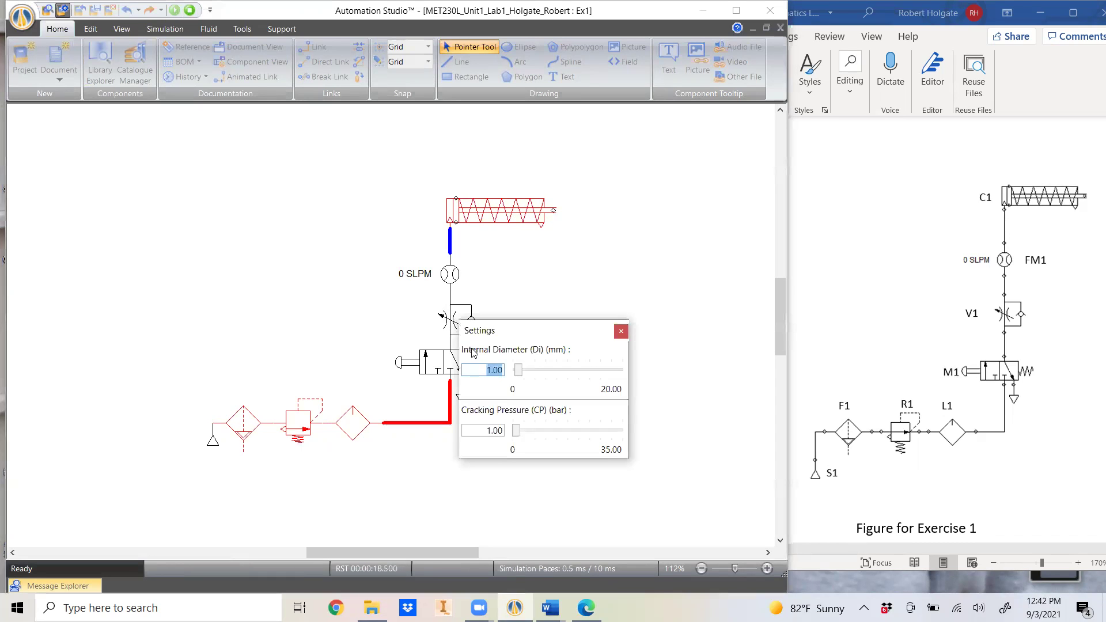
{"action": "left_click_drag", "start_coordinate": [516, 374], "coordinate": [562, 380]}
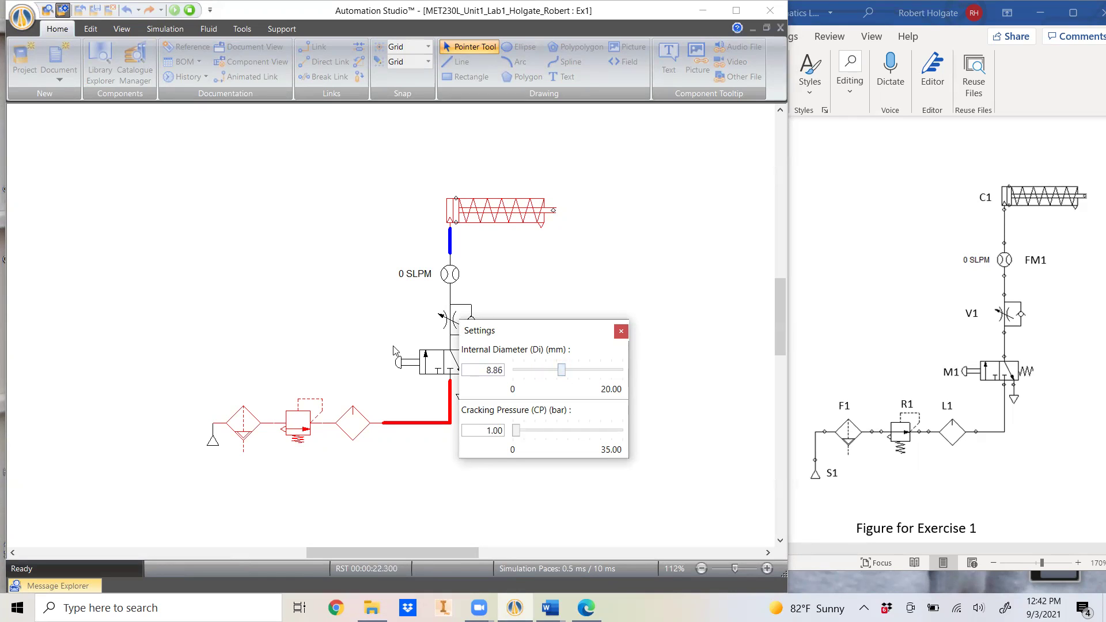
{"action": "left_click", "coordinate": [402, 364]}
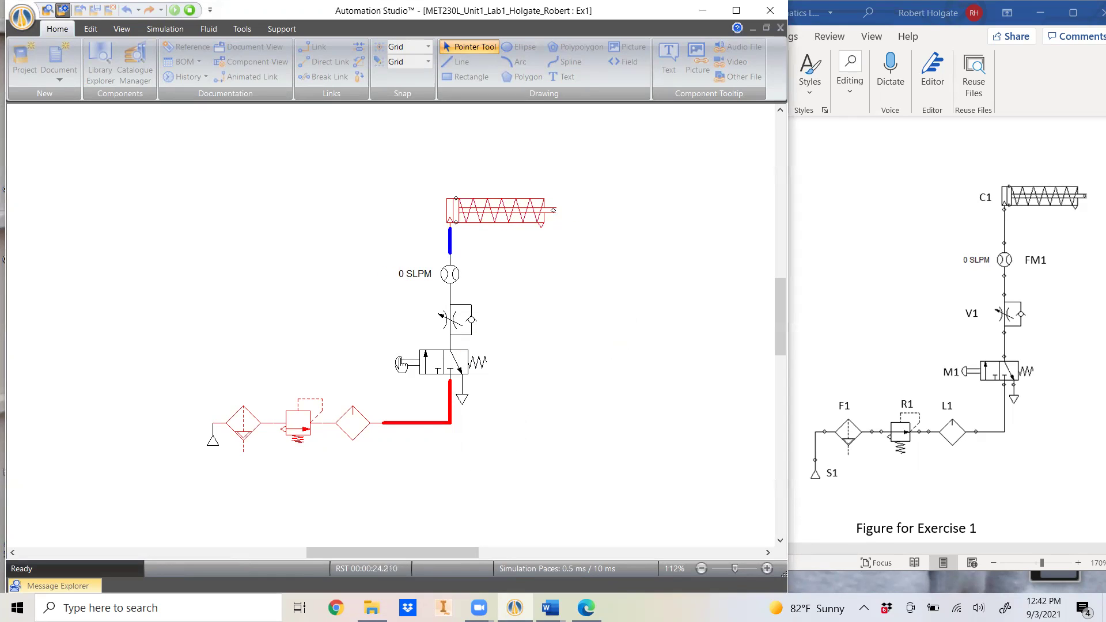
{"action": "left_click", "coordinate": [401, 362]}
{"action": "left_click", "coordinate": [401, 363]}
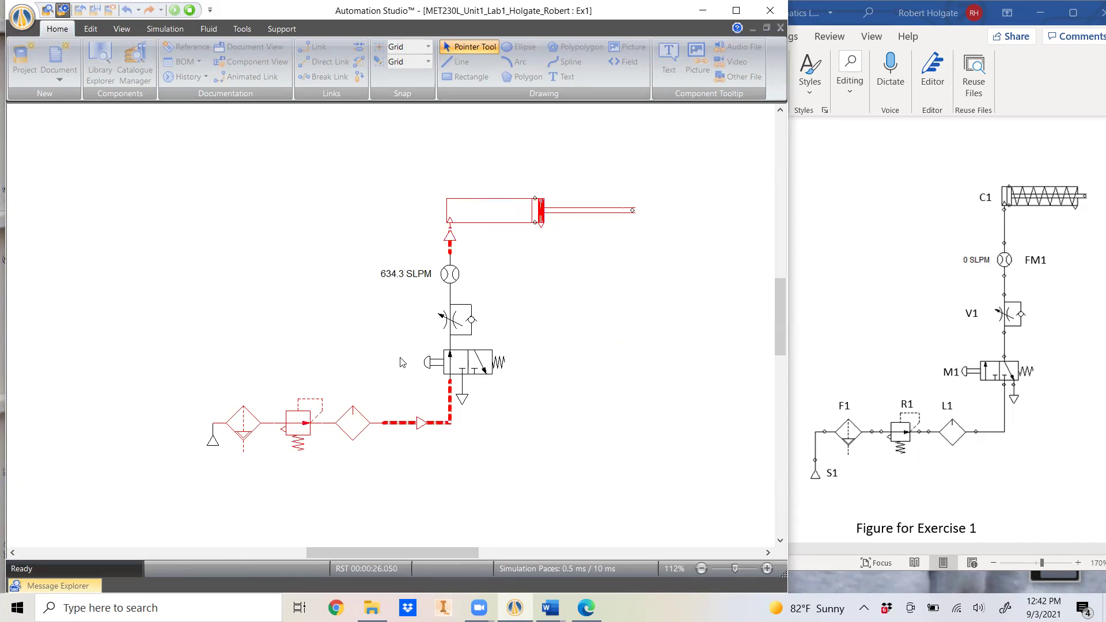
Step: Reduce the throttle valve's internal diameter to 1.52 mm in the running simulation
{"action": "left_click", "coordinate": [451, 322]}
{"action": "left_click_drag", "start_coordinate": [558, 375], "coordinate": [517, 373]}
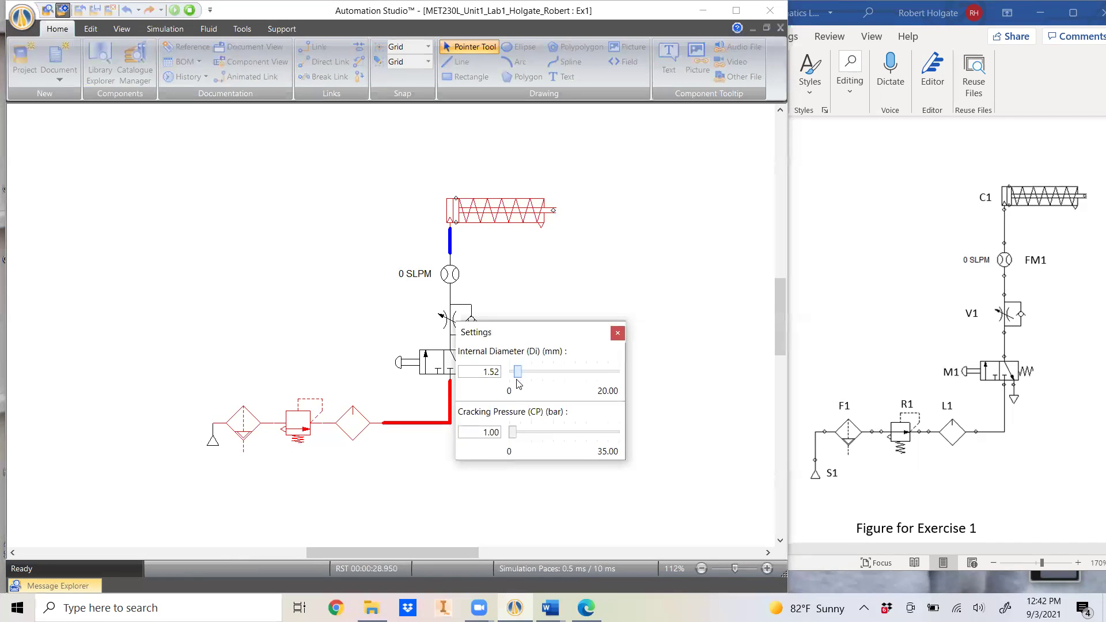
{"action": "left_click", "coordinate": [379, 346]}
Step: Test the cylinder from the push button with the regulator's setting pressure raised to 13.62 bar, and stop the simulation
{"action": "left_click", "coordinate": [297, 429]}
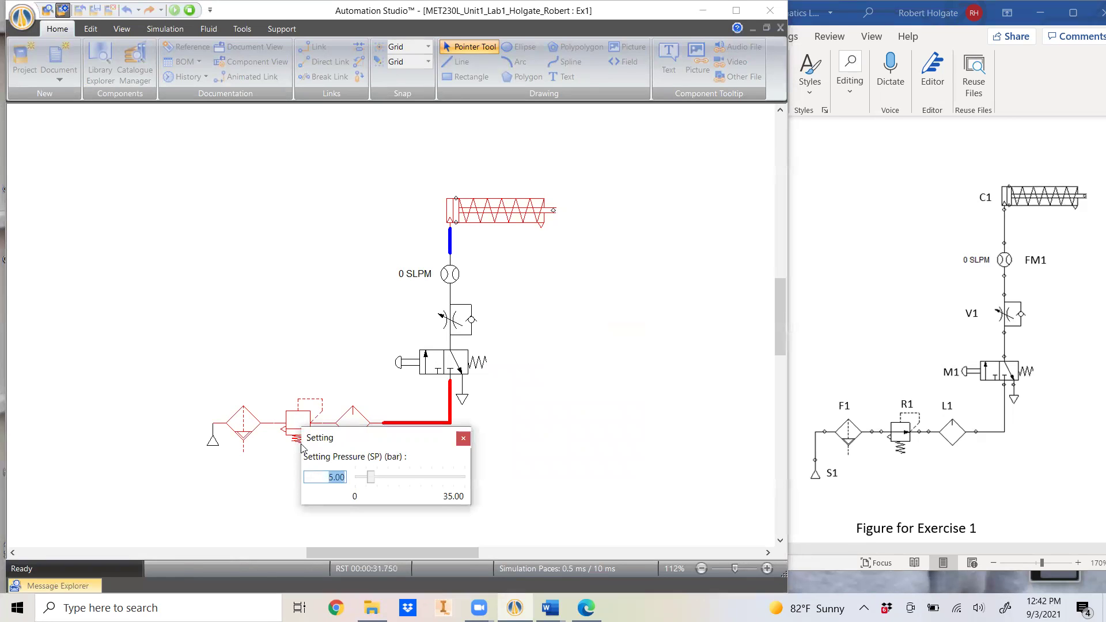
{"action": "left_click_drag", "start_coordinate": [374, 482], "coordinate": [397, 483]}
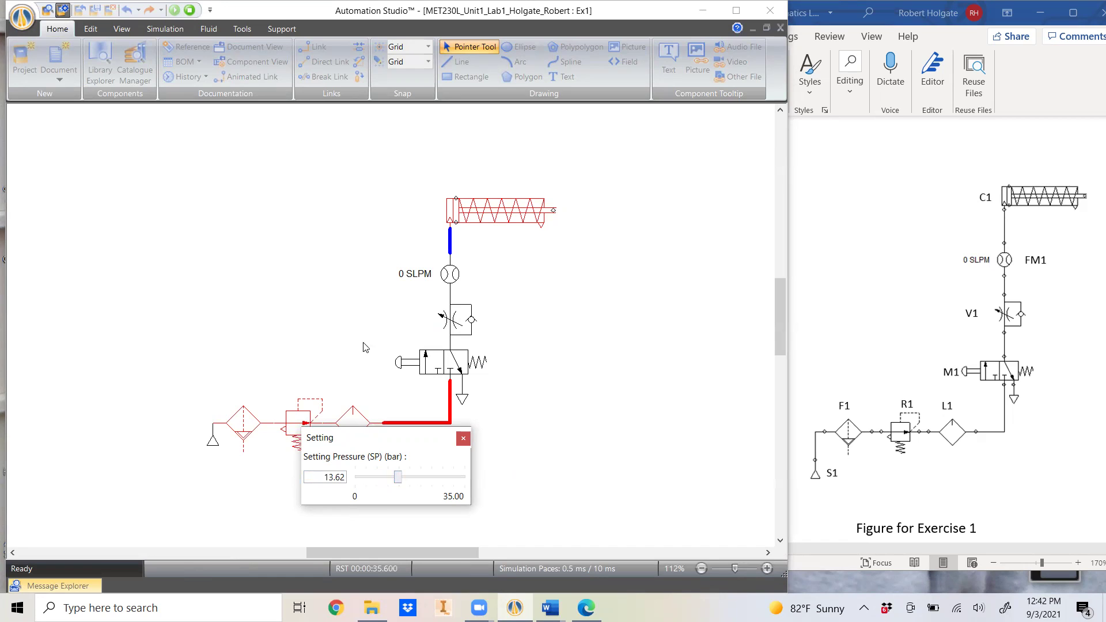
{"action": "left_click", "coordinate": [406, 365]}
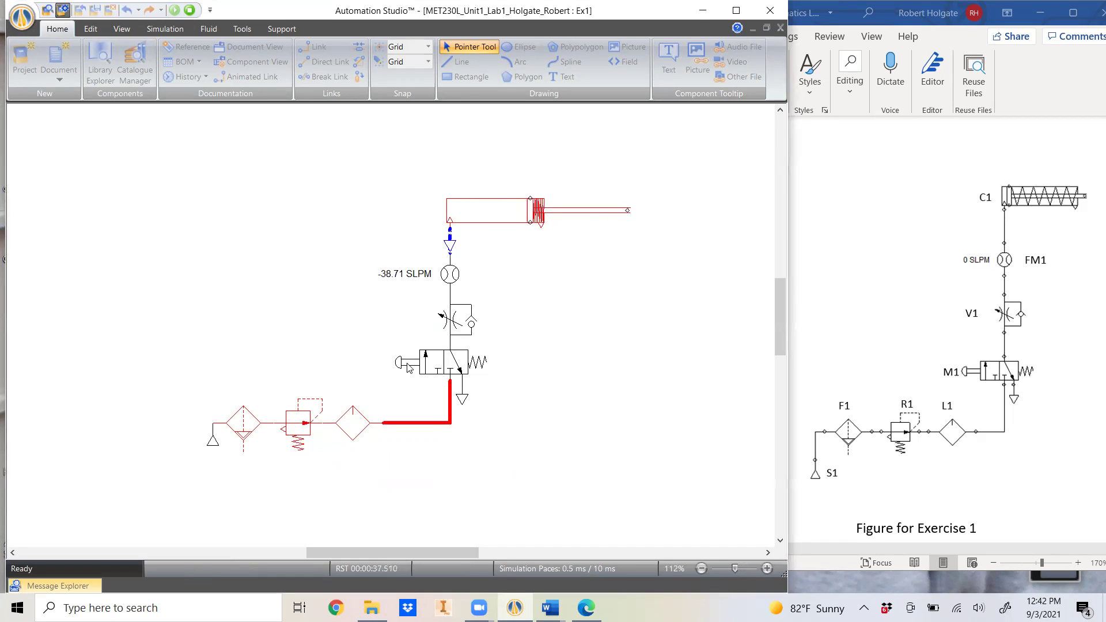
{"action": "left_click", "coordinate": [401, 364]}
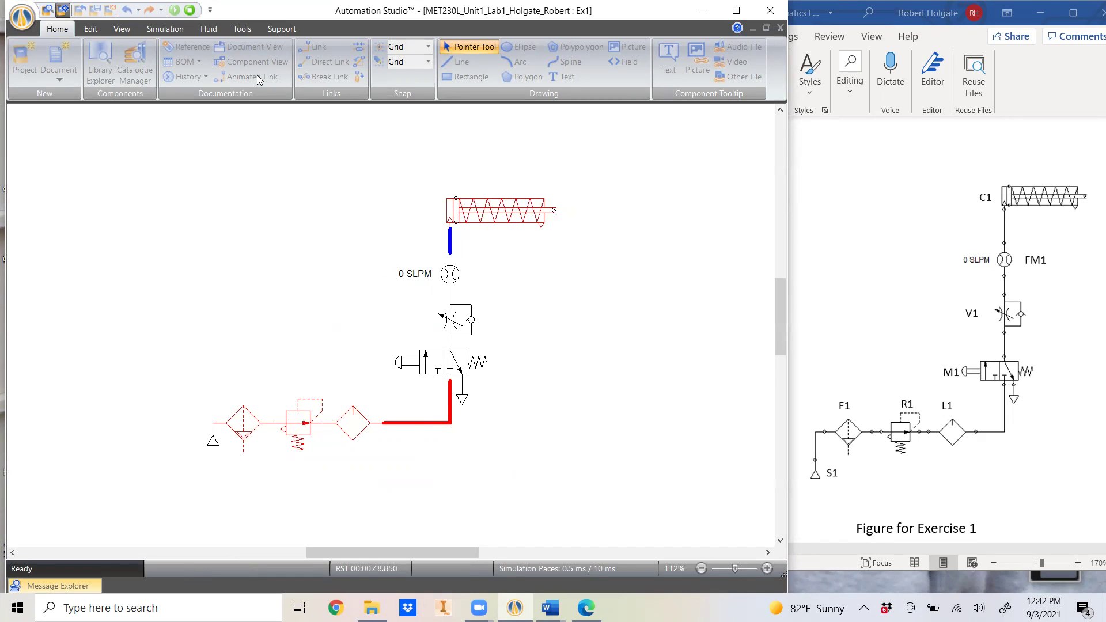
{"action": "left_click", "coordinate": [191, 11]}
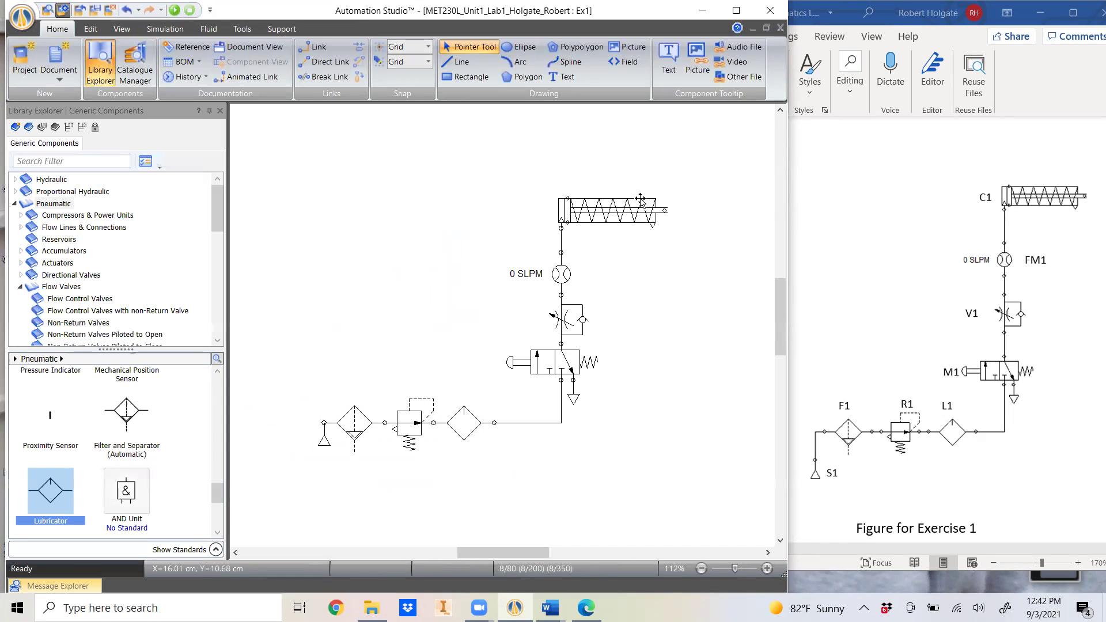